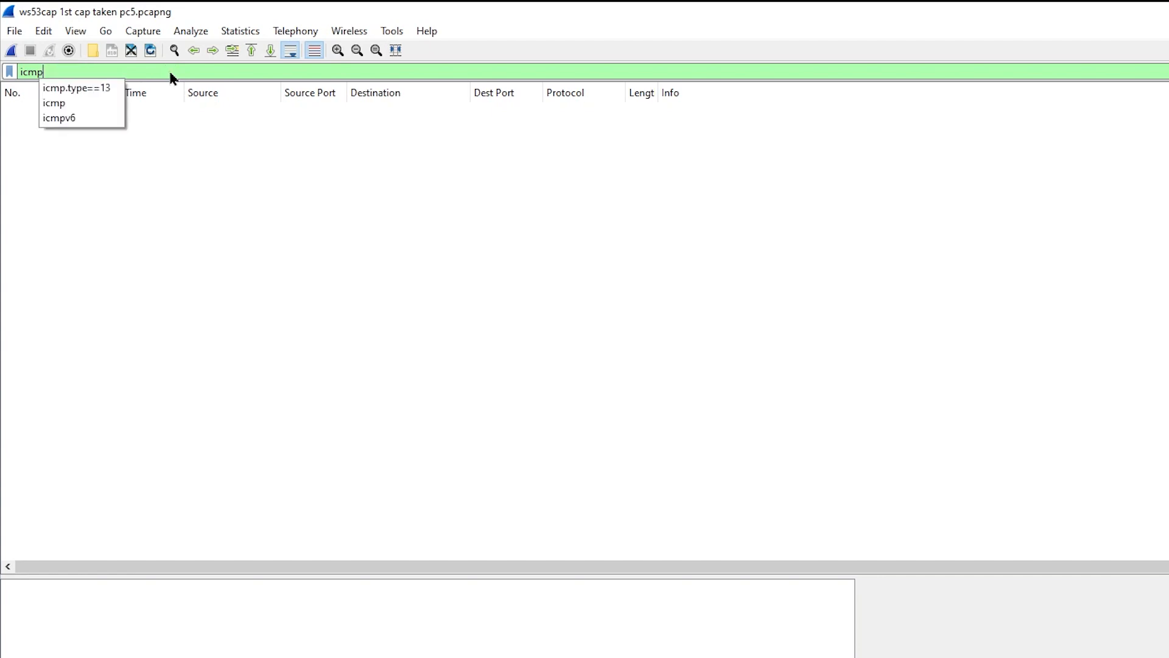
Apply the display filter icmp, and replace it with tcp.flags.syn==true.
key(Return)
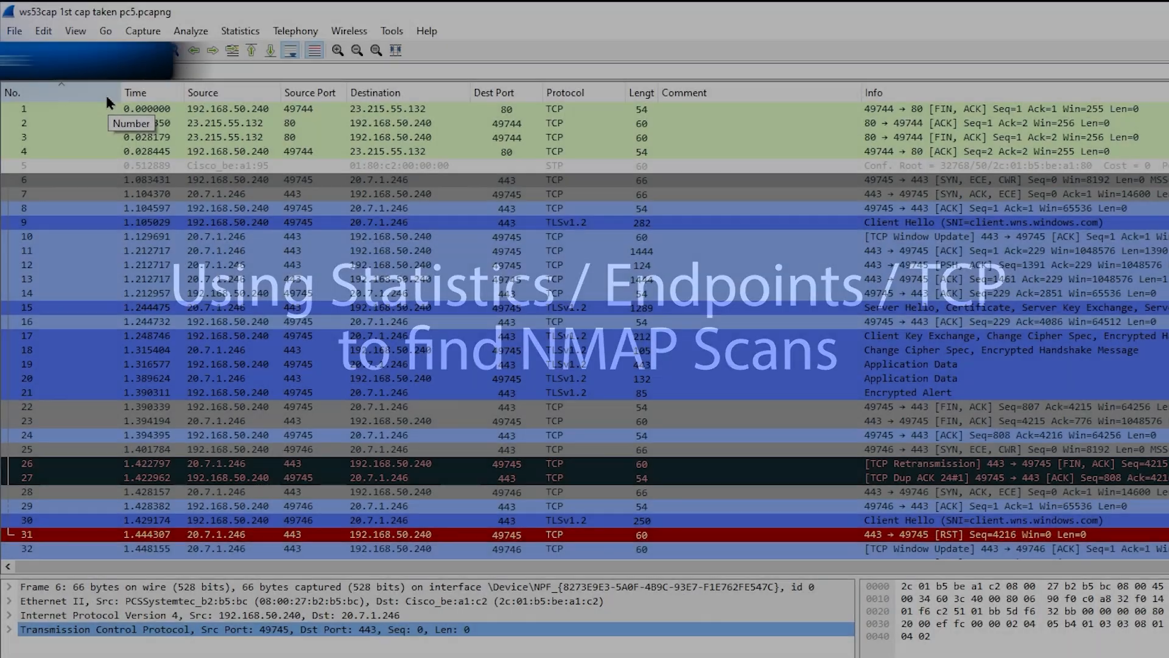
text(tcp.flags)
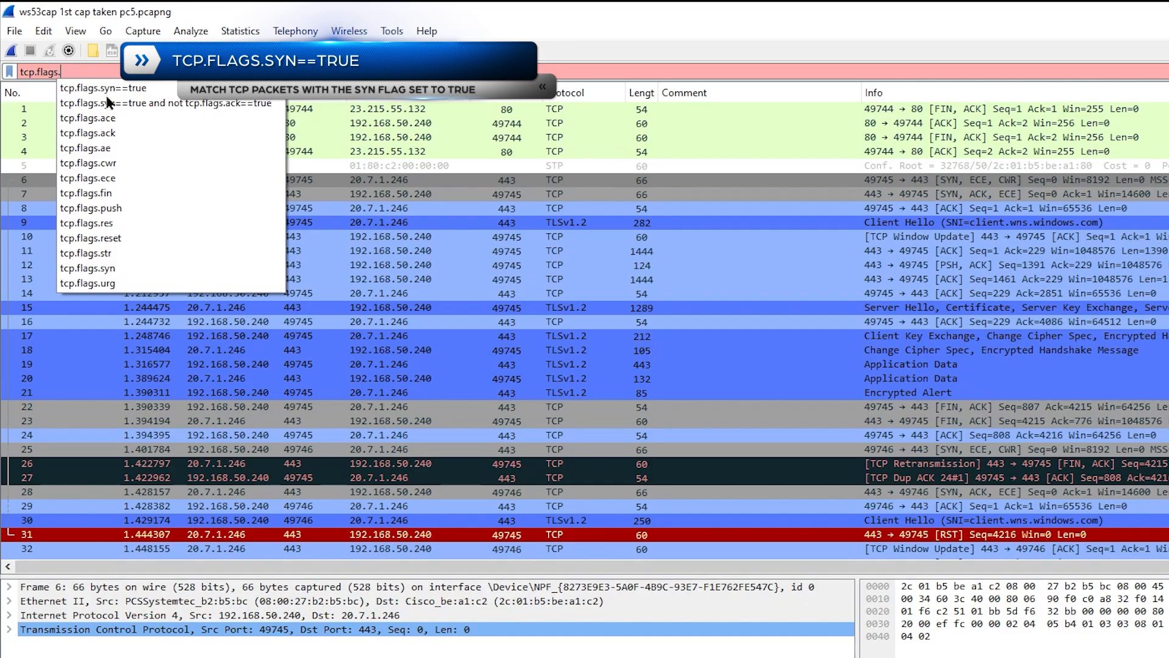
text(.syn==true)
key(Return)
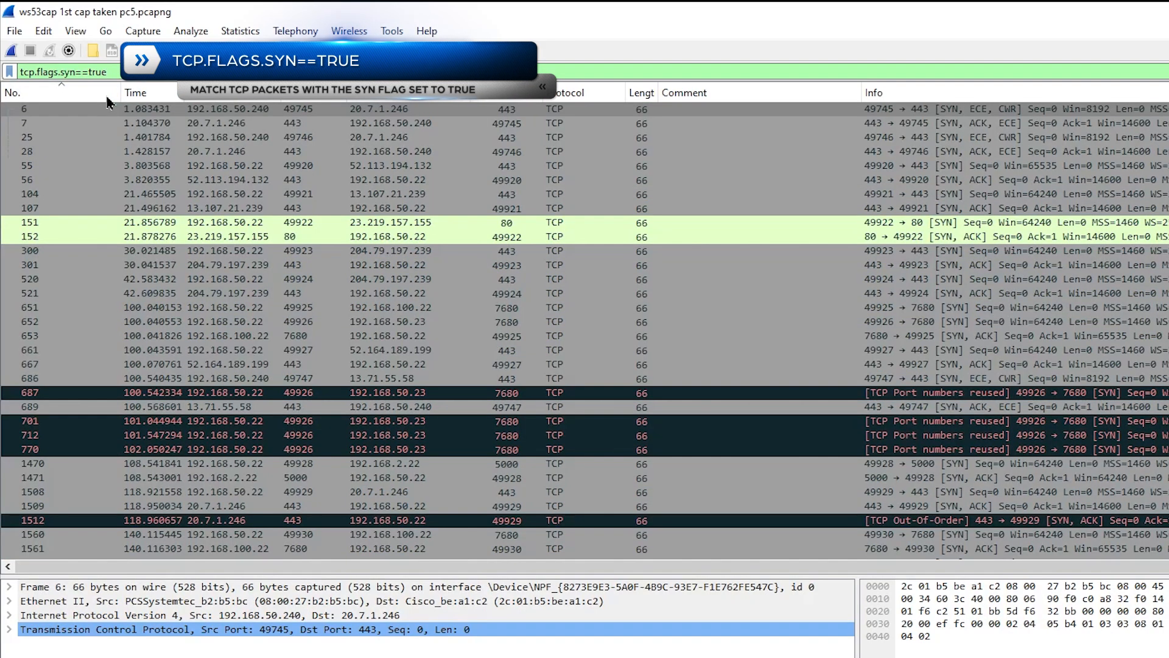
Show the capture's TCP endpoint statistics and sort the endpoints by packet count in descending order.
click(241, 30)
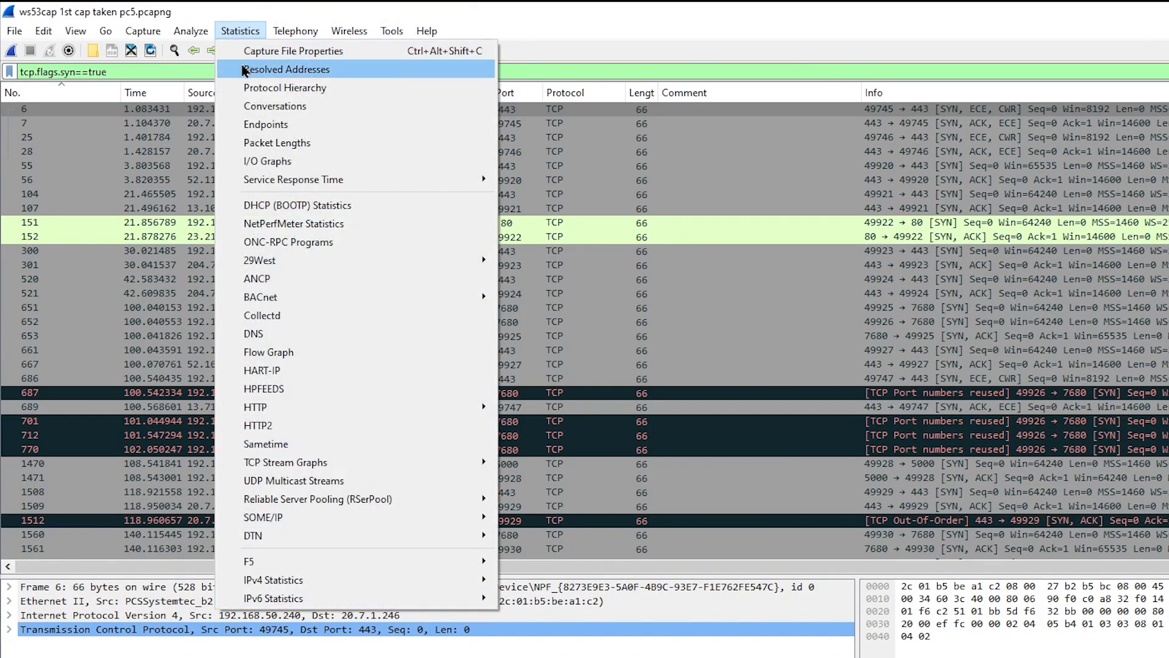
click(266, 126)
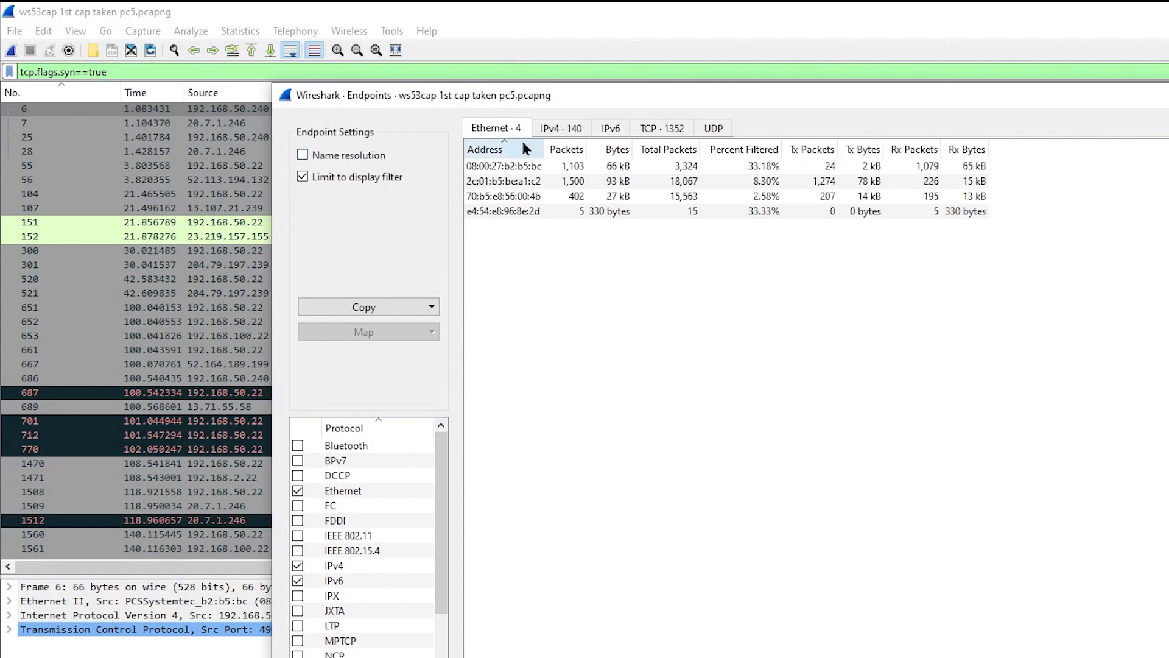
click(650, 131)
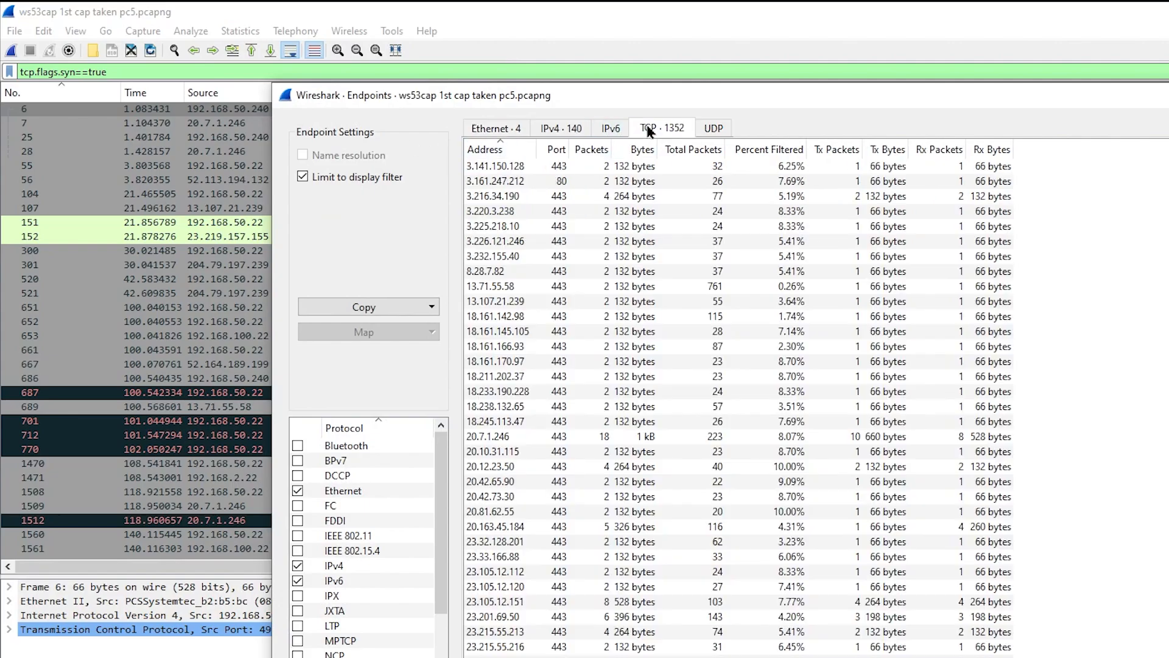
click(589, 152)
click(590, 153)
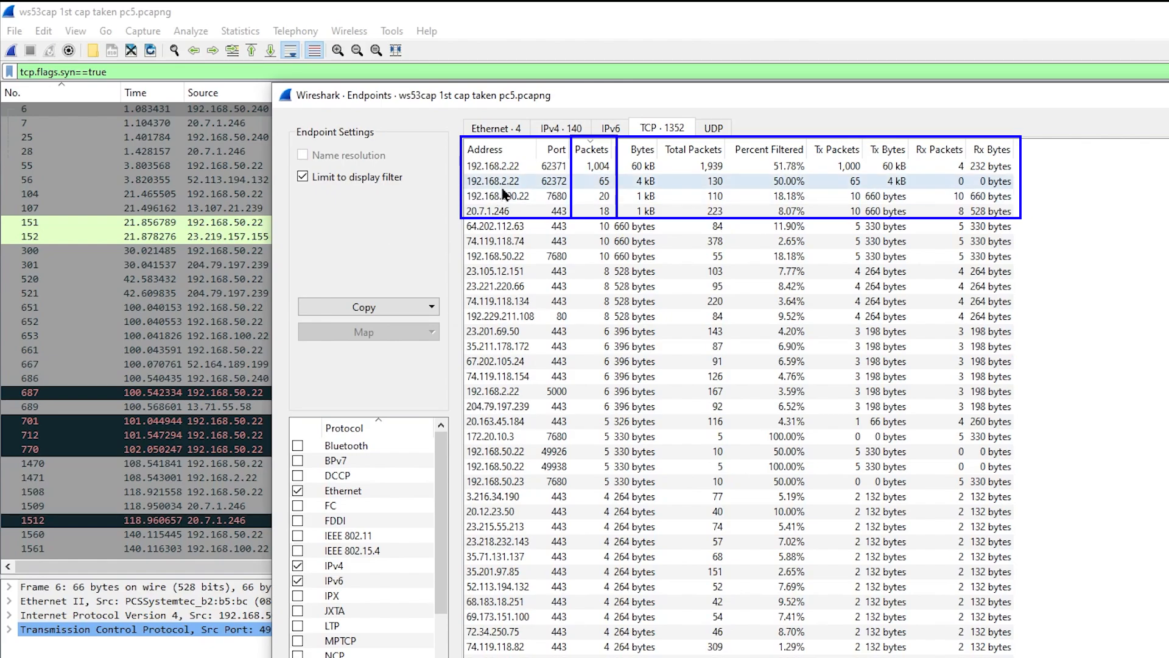
Apply the endpoint 192.168.2.22 with port 62371 as the display filter.
click(509, 165)
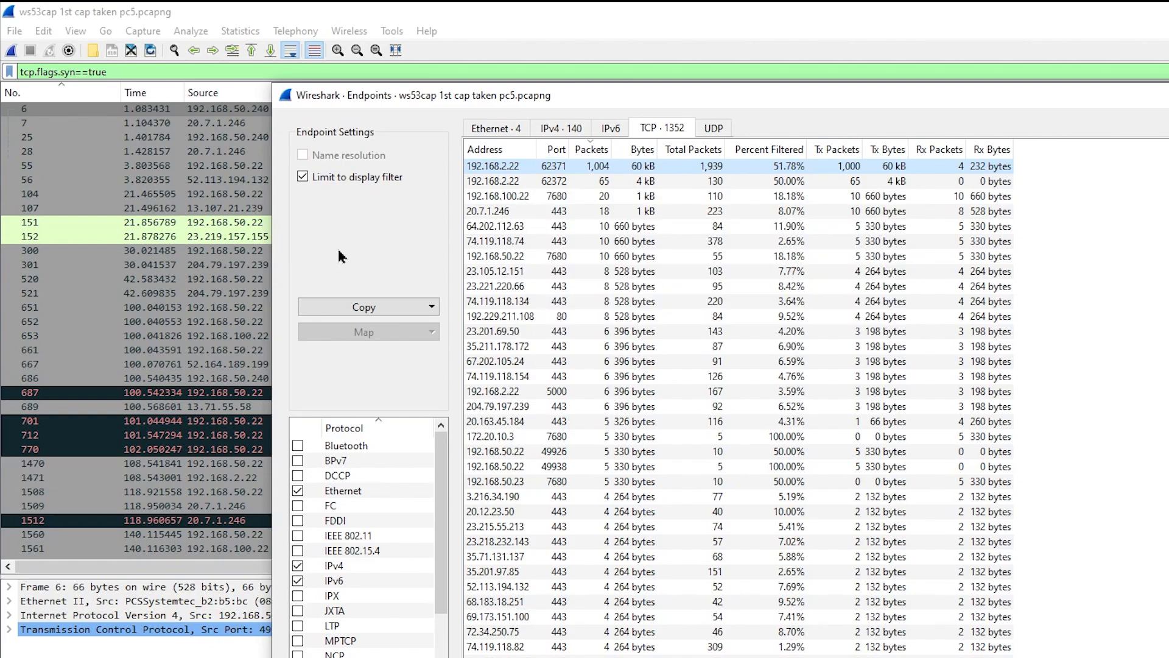
right_click(625, 173)
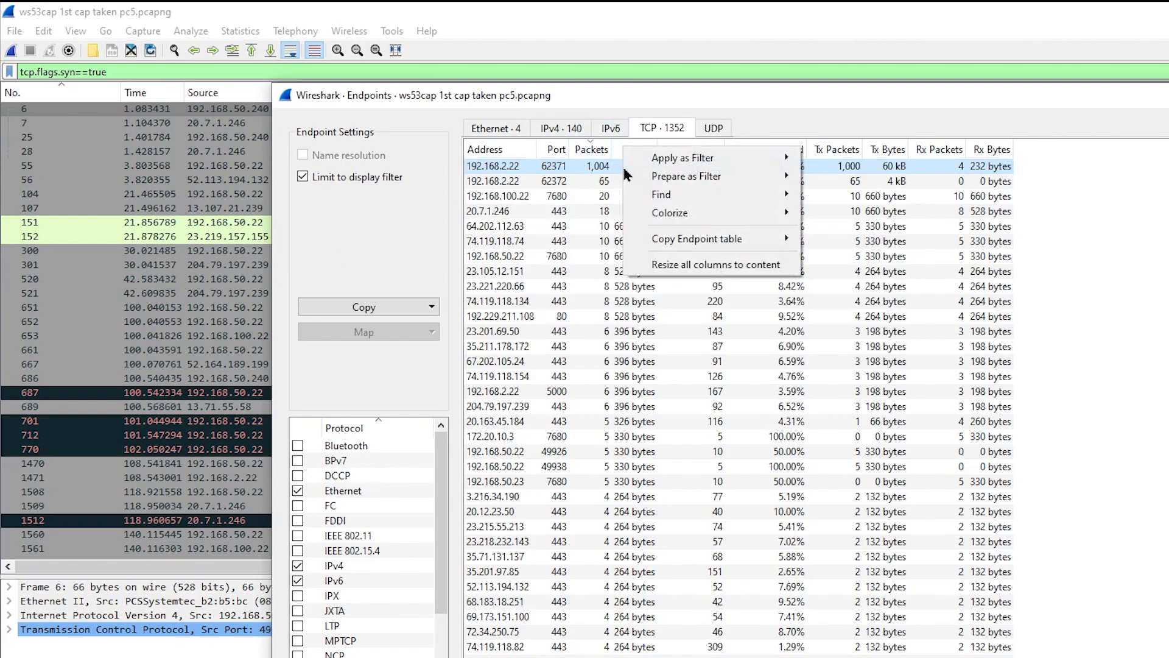
mouse_move(786, 161)
click(834, 160)
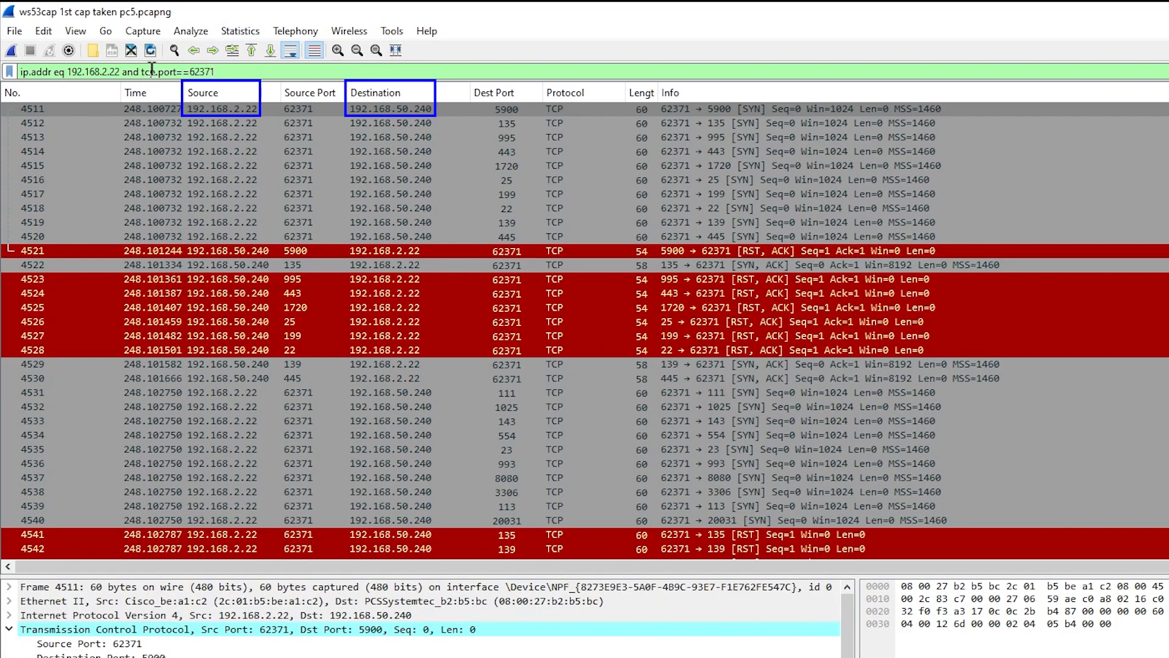
Replace the filter's TCP port condition with ip.addr==192.168.50.240 and apply the filter.
drag(143, 73, 247, 85)
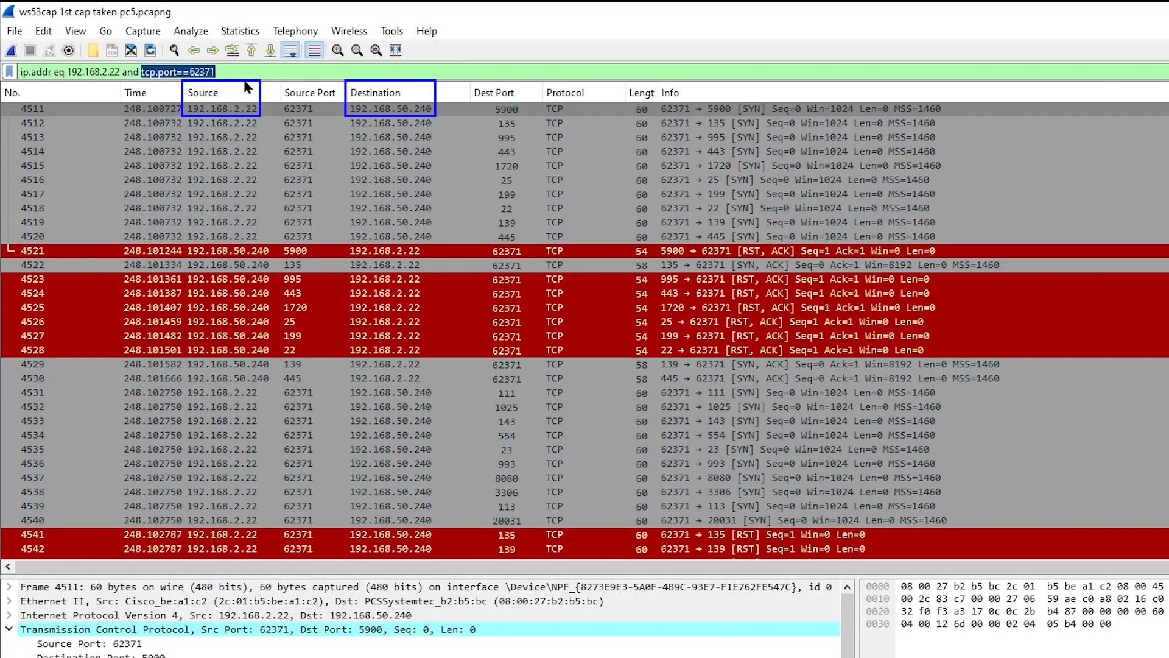
text(ip.addr)
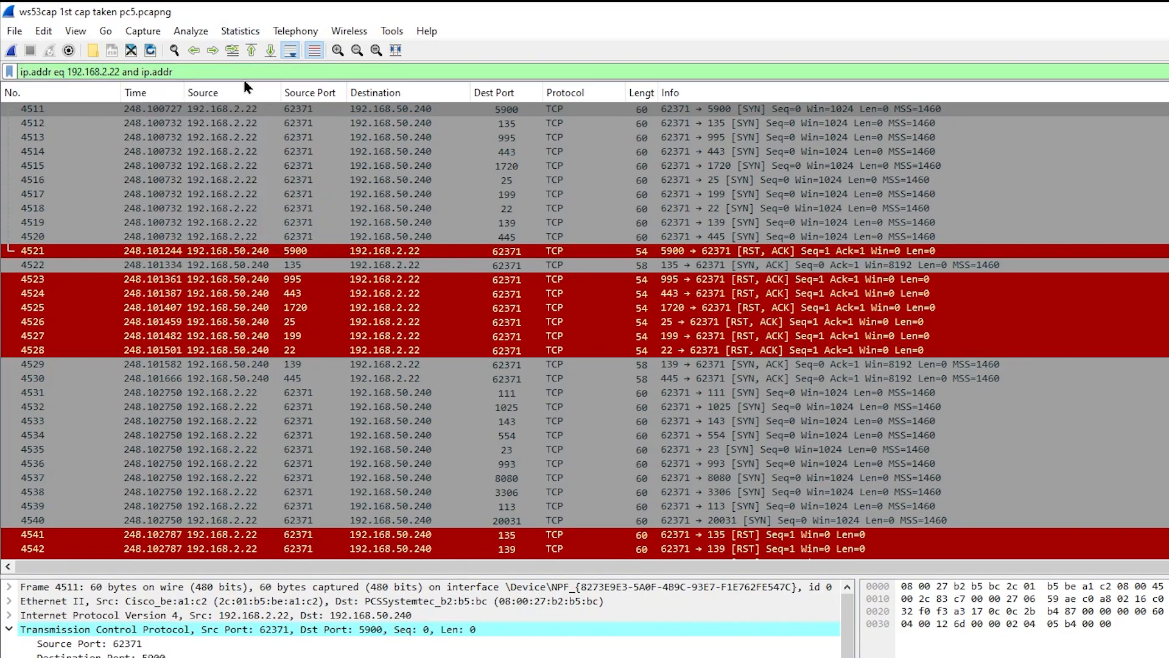
text(==192.16)
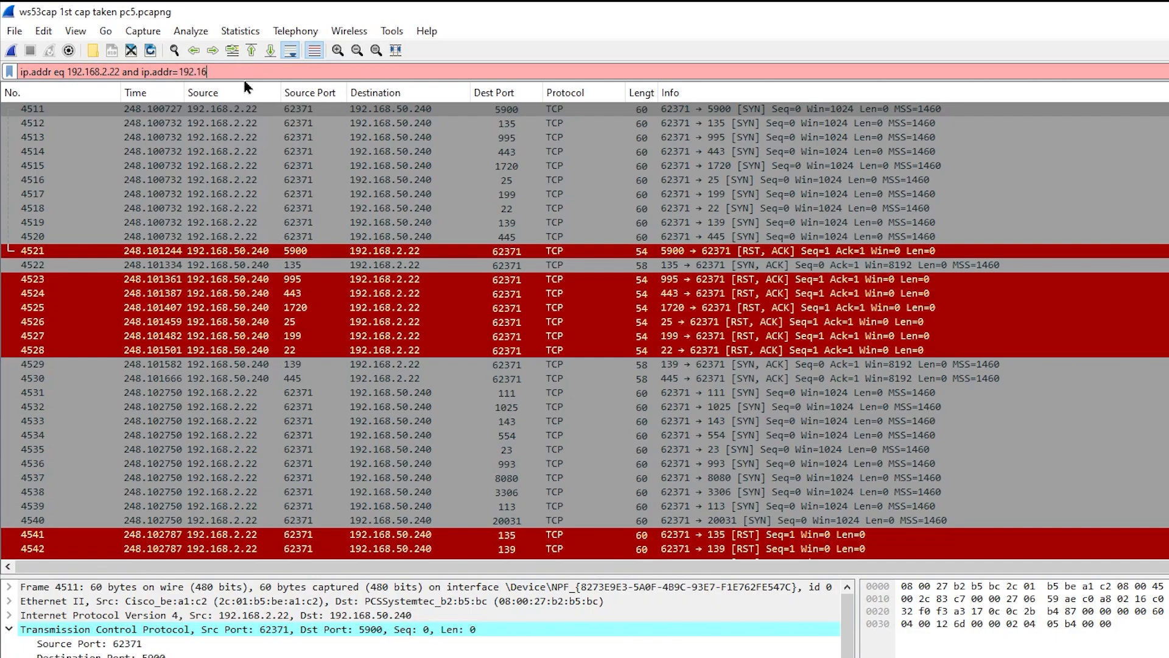
text(8.50.240)
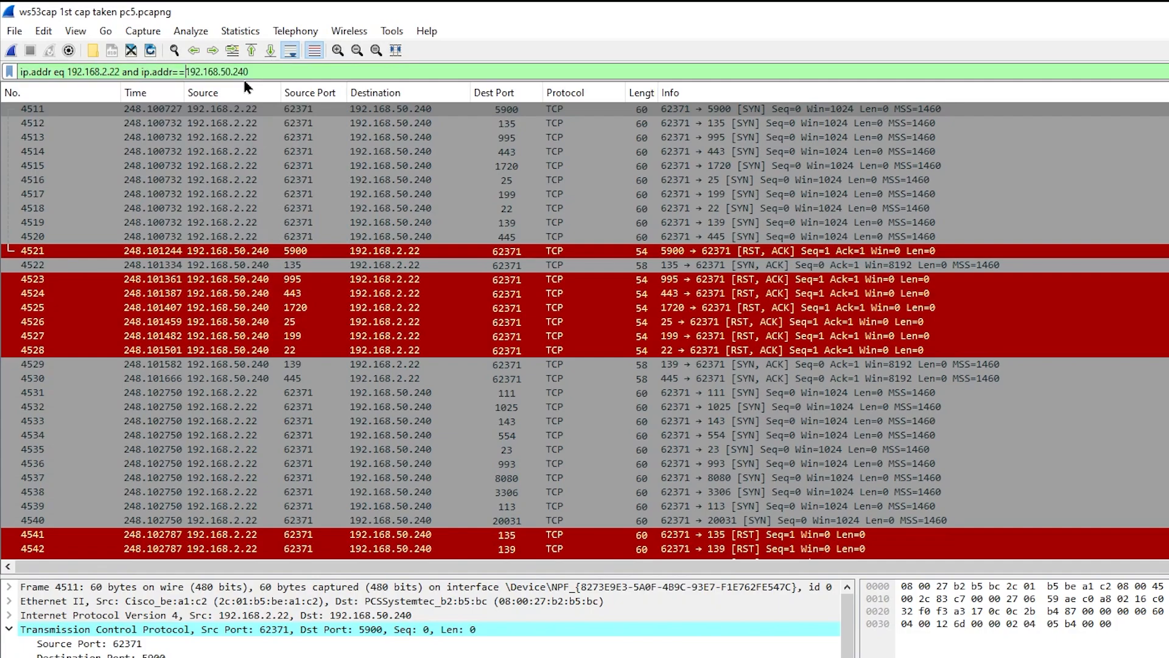
key(Return)
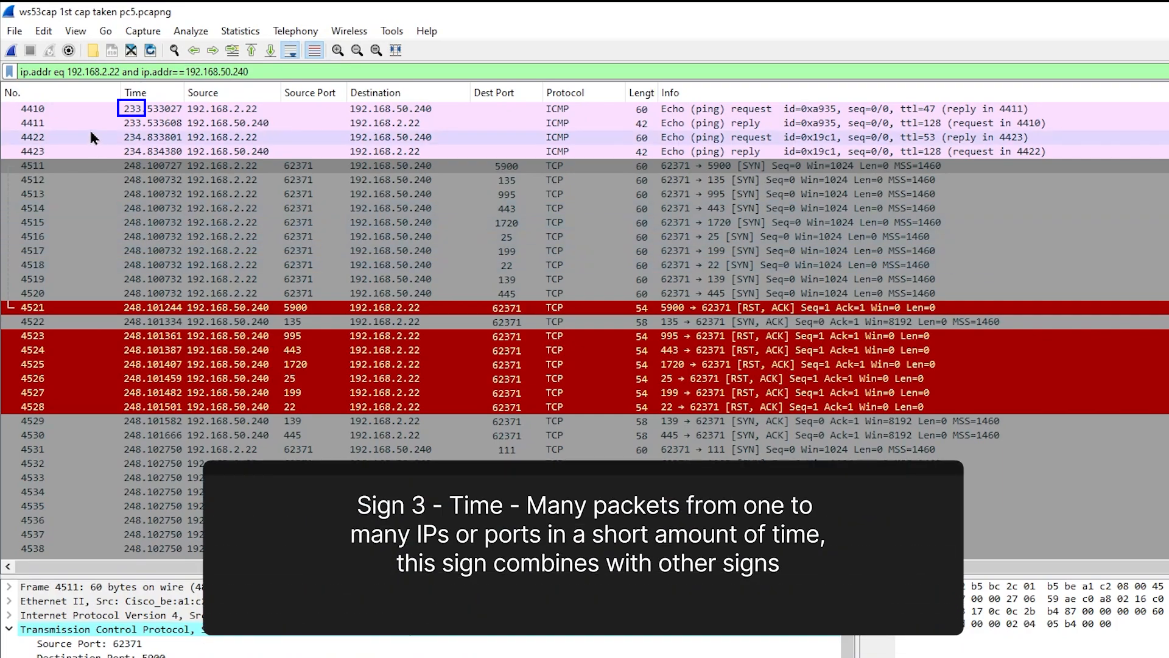
Examine the packet times between the two hosts from the first ping through to the end of the scan.
scroll(92, 116, down, 20)
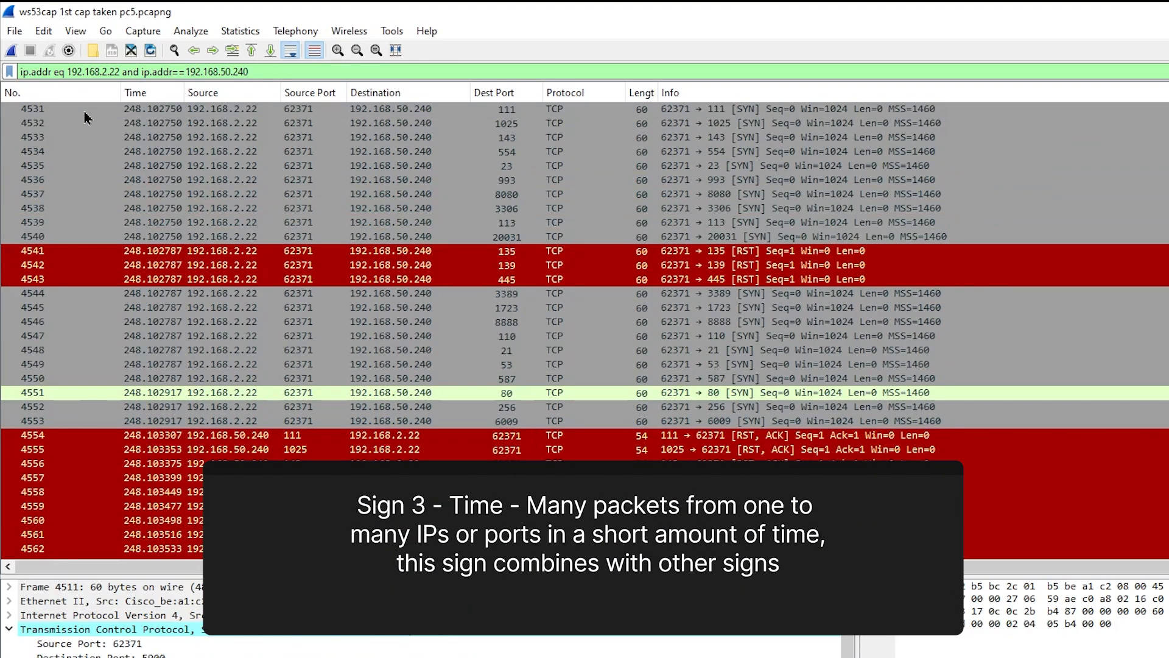
drag(1168, 148, 1168, 529)
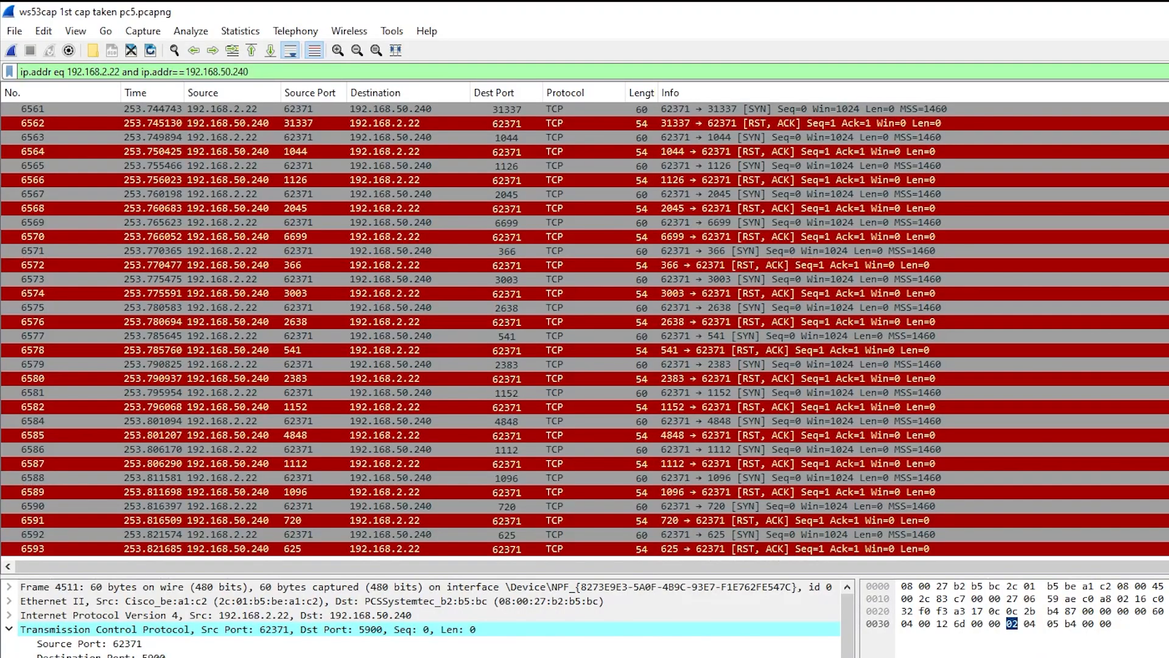
drag(1168, 529, 1168, 124)
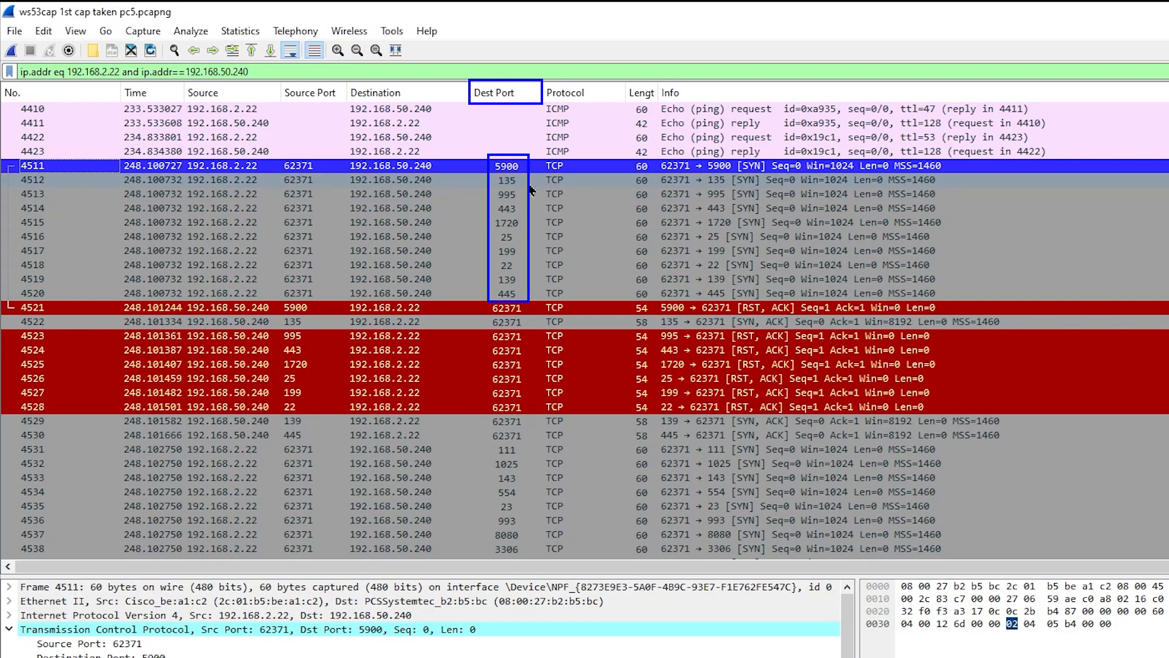
Go through the first SYN packets, 4511 to 4520, and examine their destination ports.
key(Down)
key(Down)
key(Down)
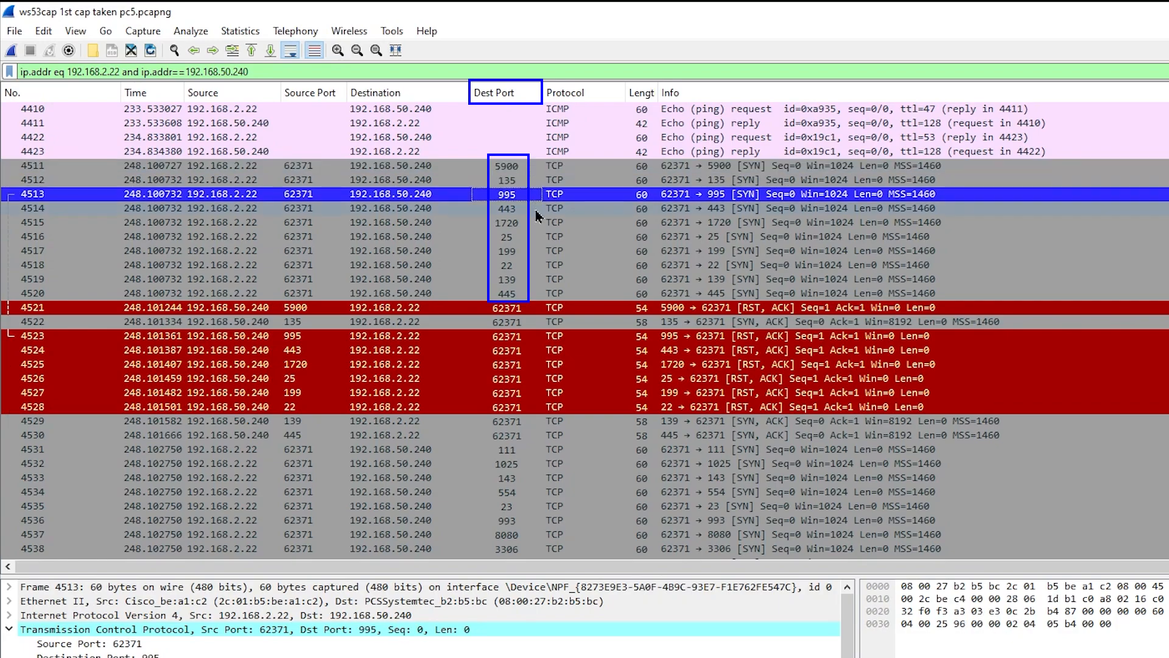
click(535, 223)
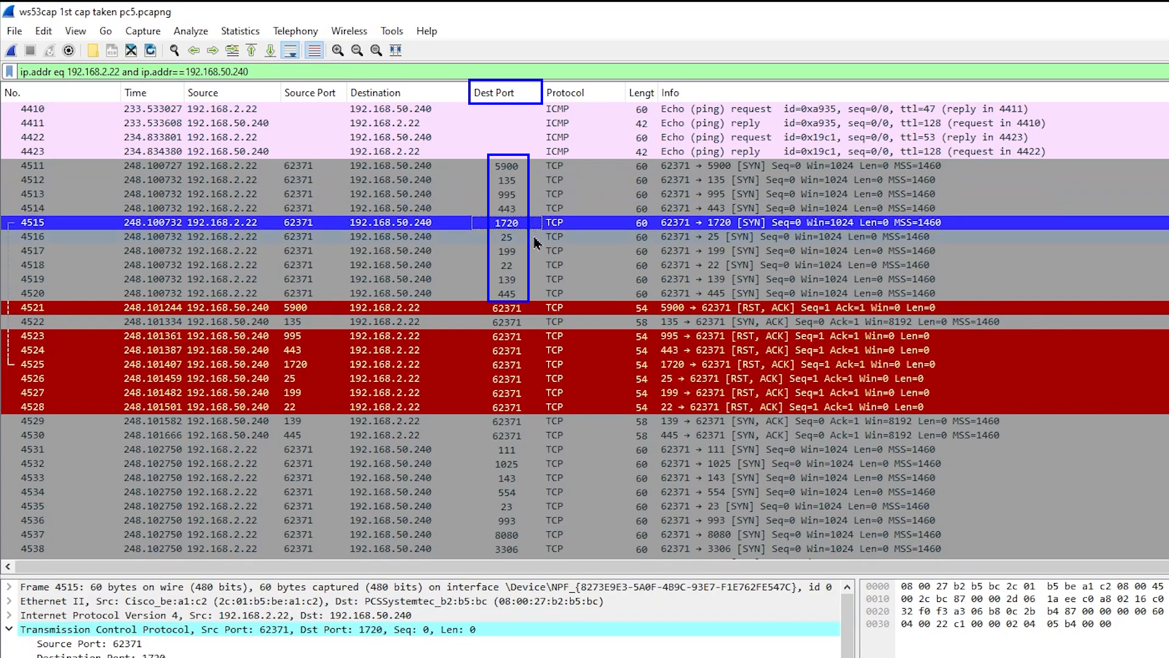
click(534, 238)
click(534, 252)
click(533, 265)
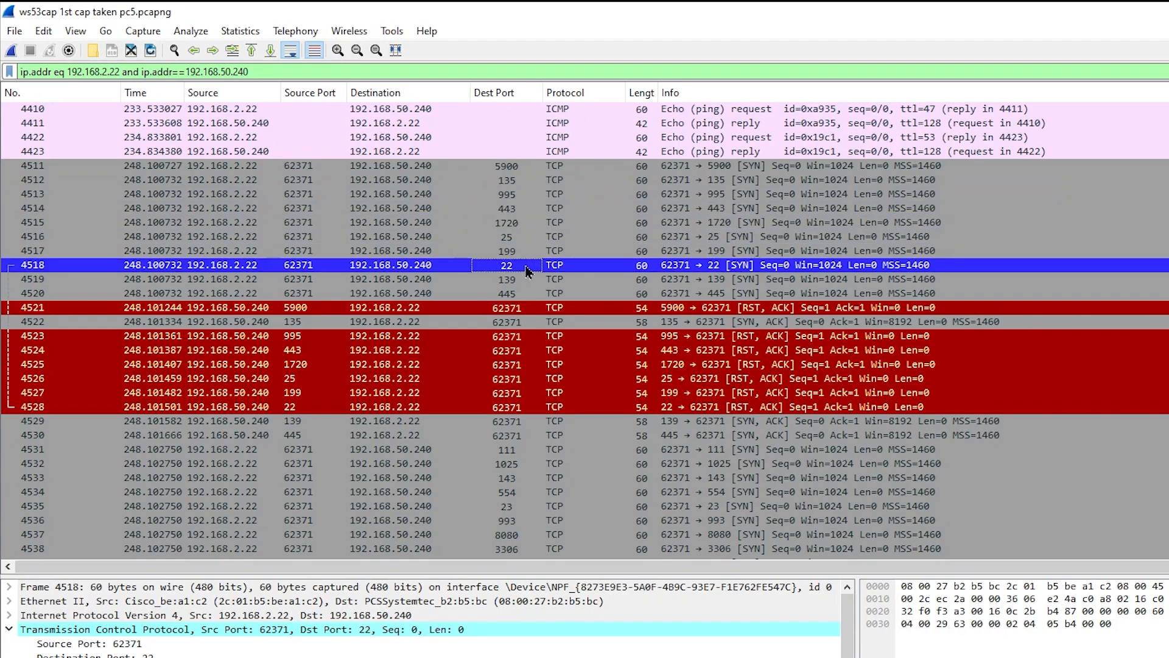
click(526, 282)
click(529, 295)
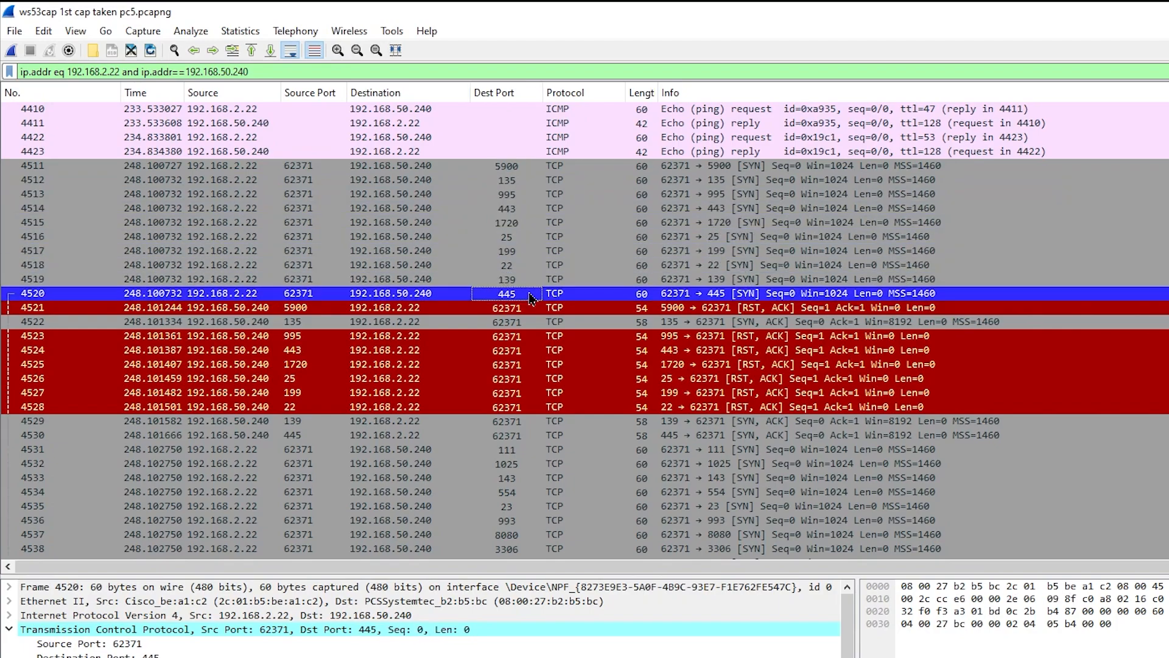
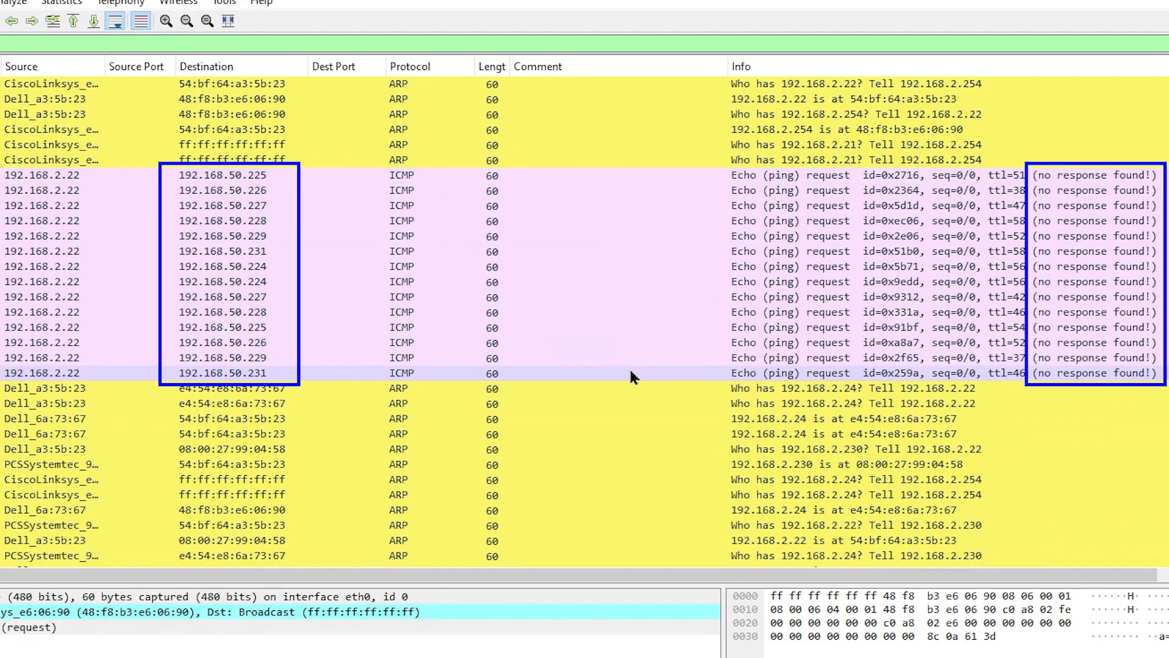
Add the packet comment "Port scan started 50.224 to 50.231" to the first ping request to 192.168.50.225.
scroll(631, 376, down, 10)
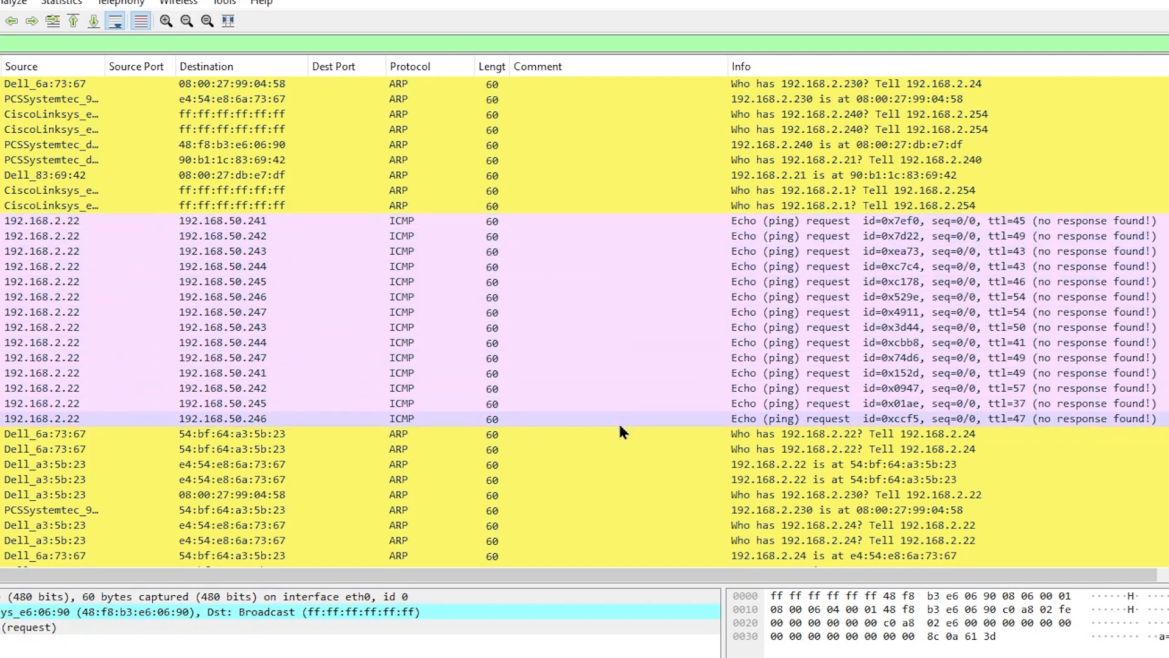
scroll(619, 434, up, 9)
scroll(643, 337, up, 5)
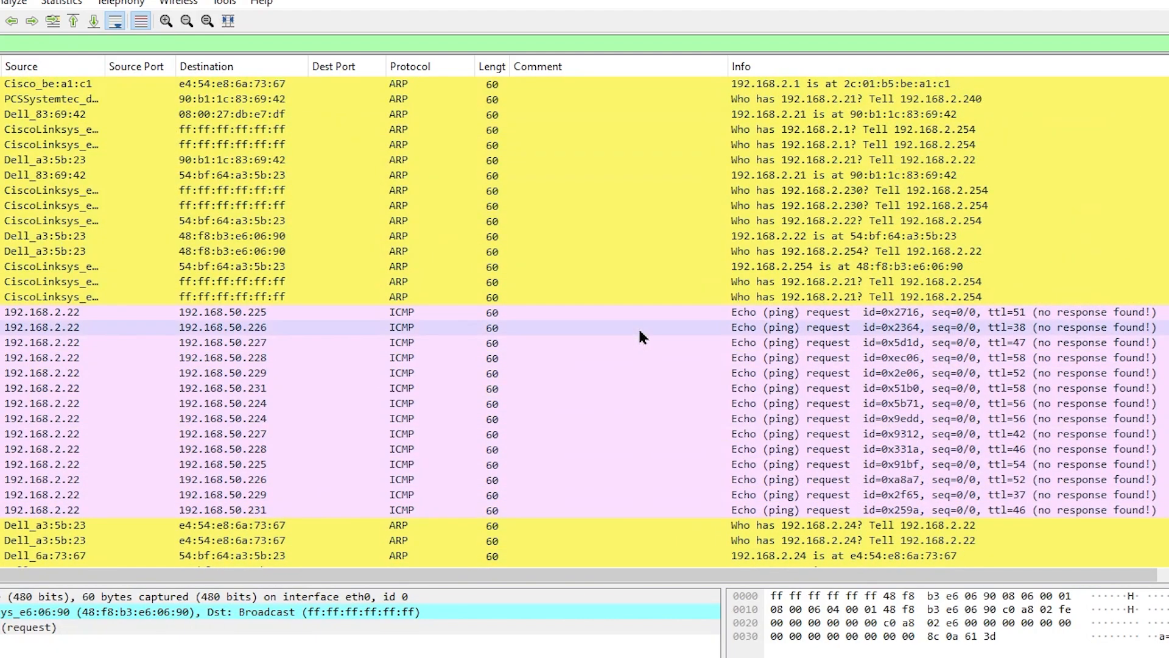
click(607, 314)
right_click(607, 313)
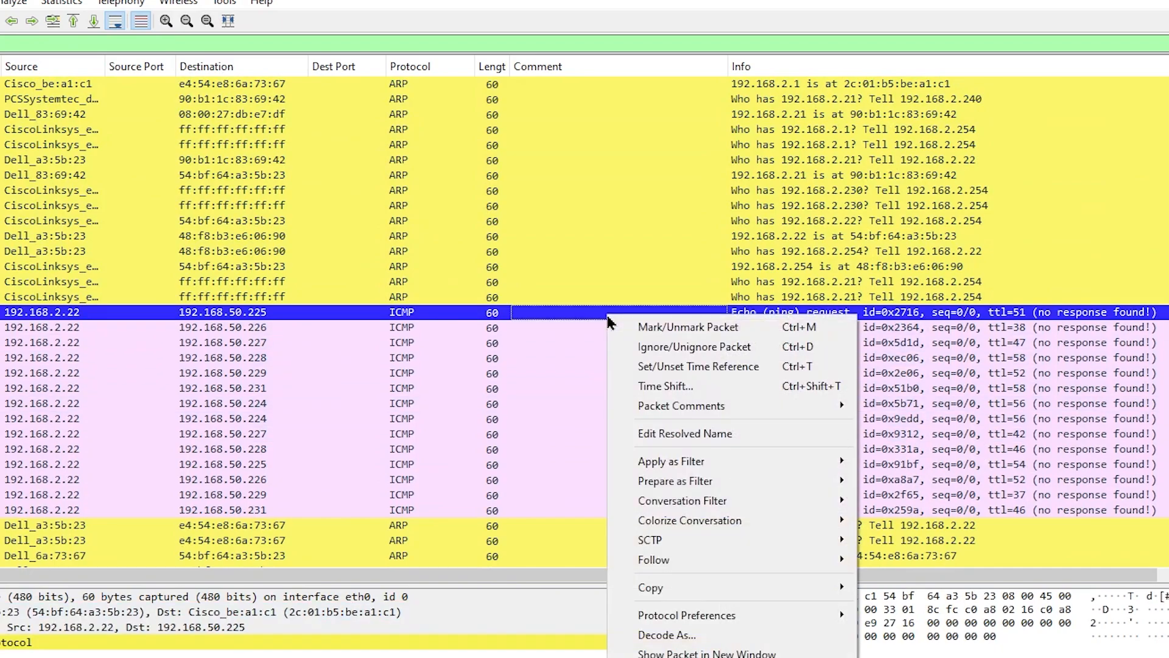
mouse_move(860, 405)
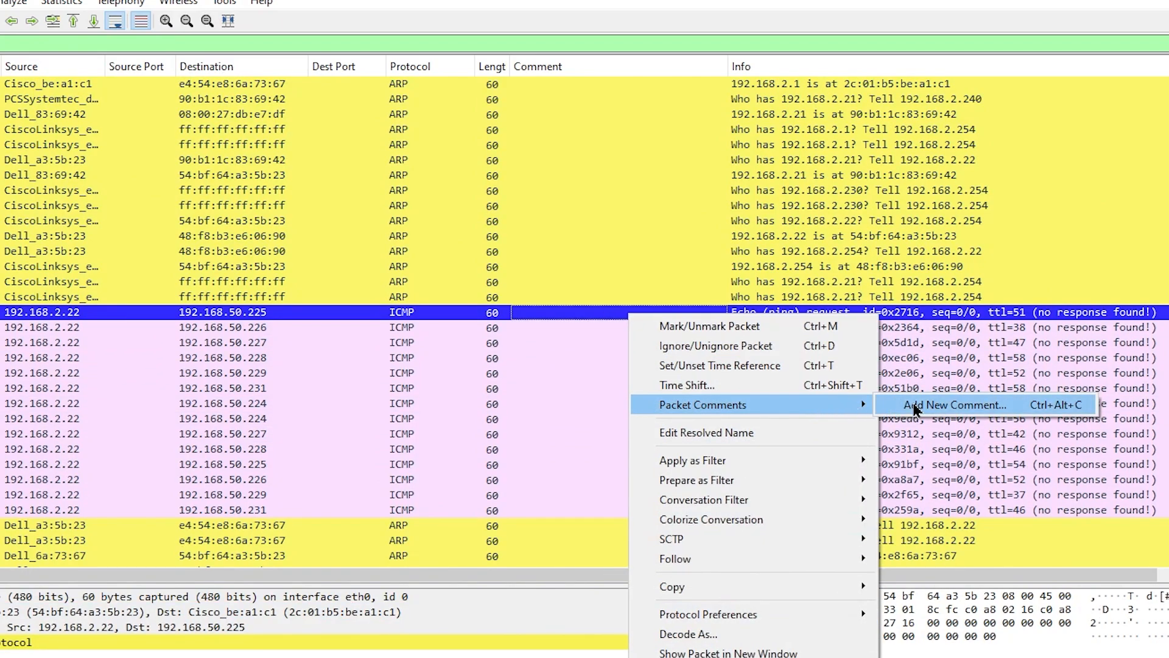
click(915, 405)
right_click(656, 352)
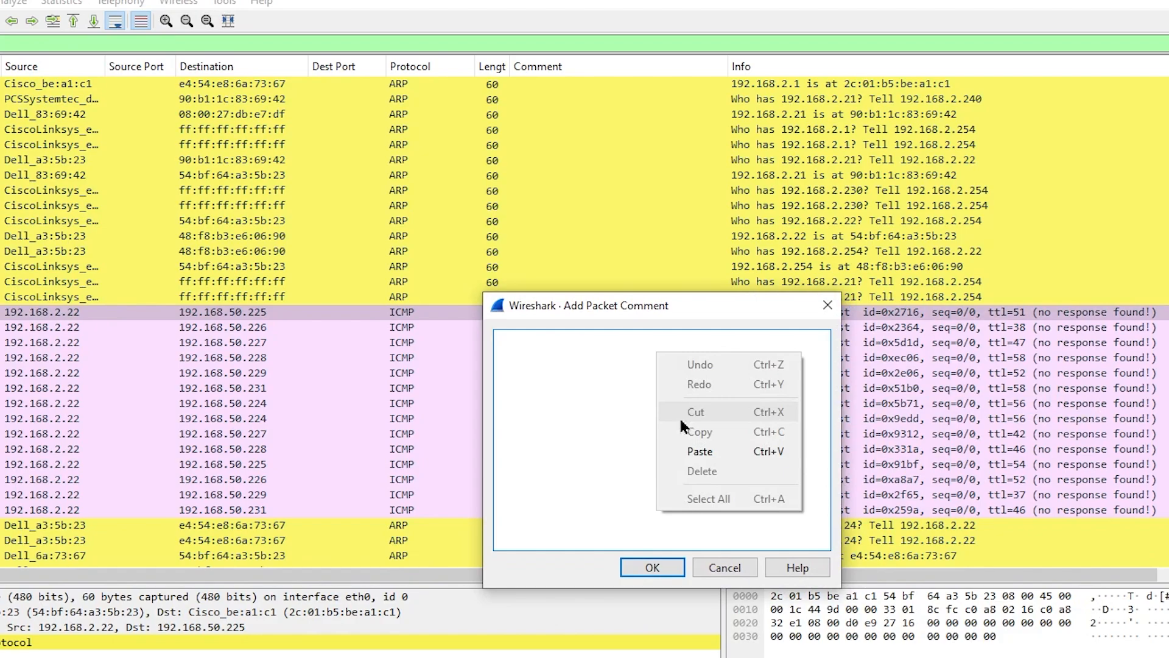
click(694, 451)
click(651, 568)
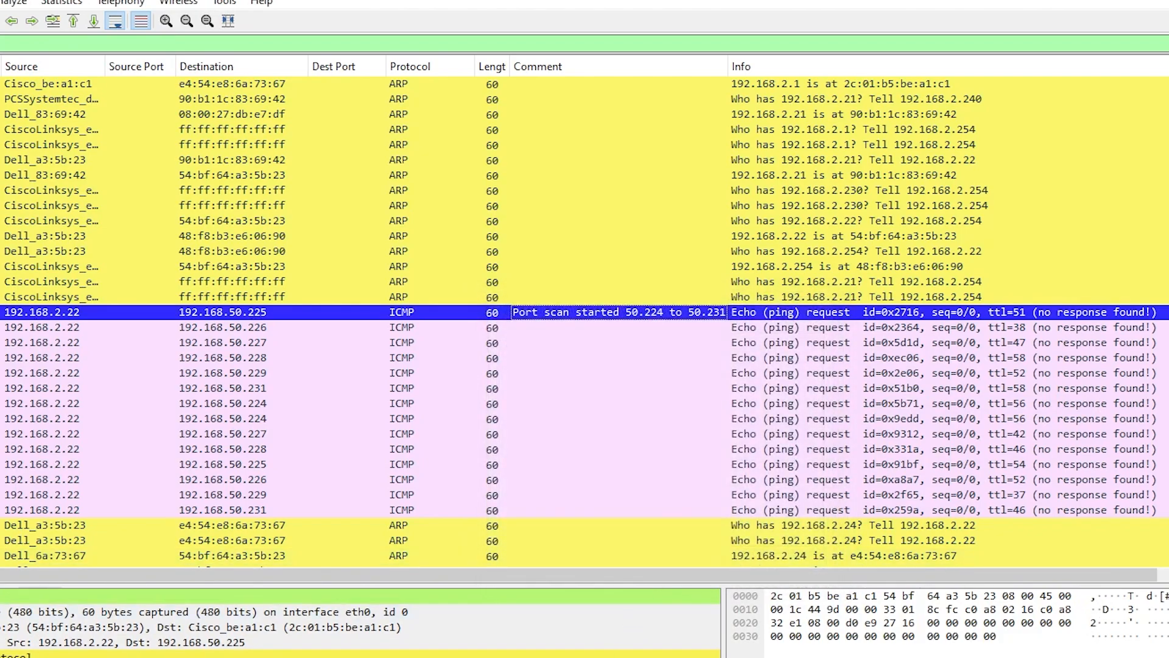
Add the packet comment "Port scan started 50.241 to 50.247" to the first ping request to 192.168.50.241.
scroll(1140, 367, down, 12)
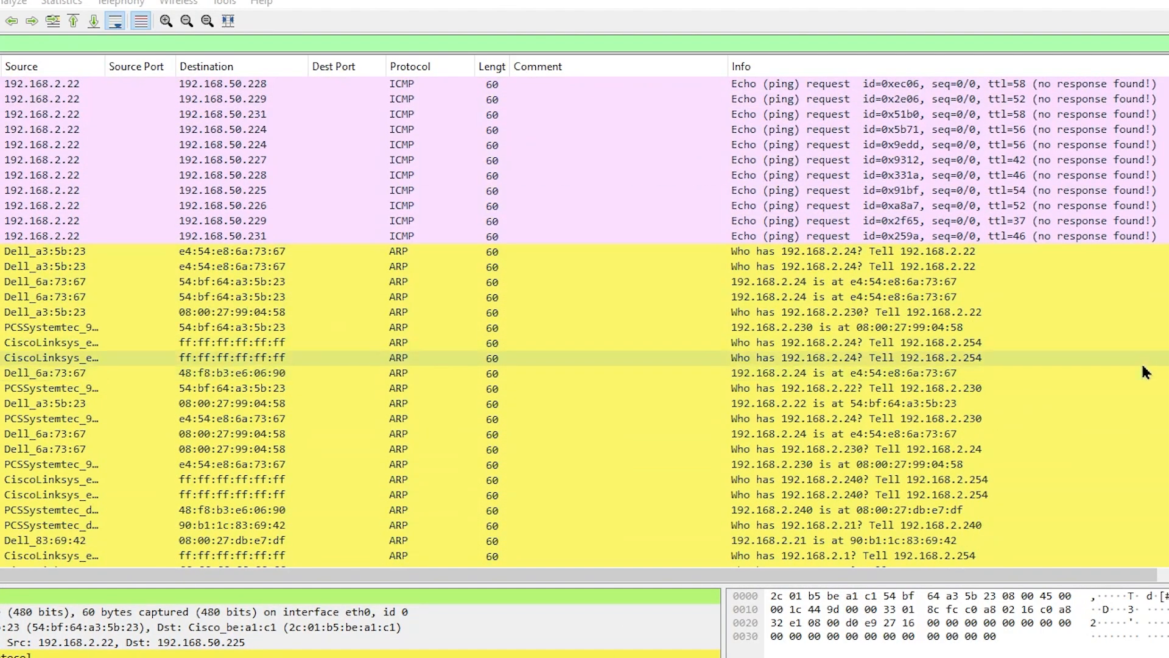
right_click(580, 311)
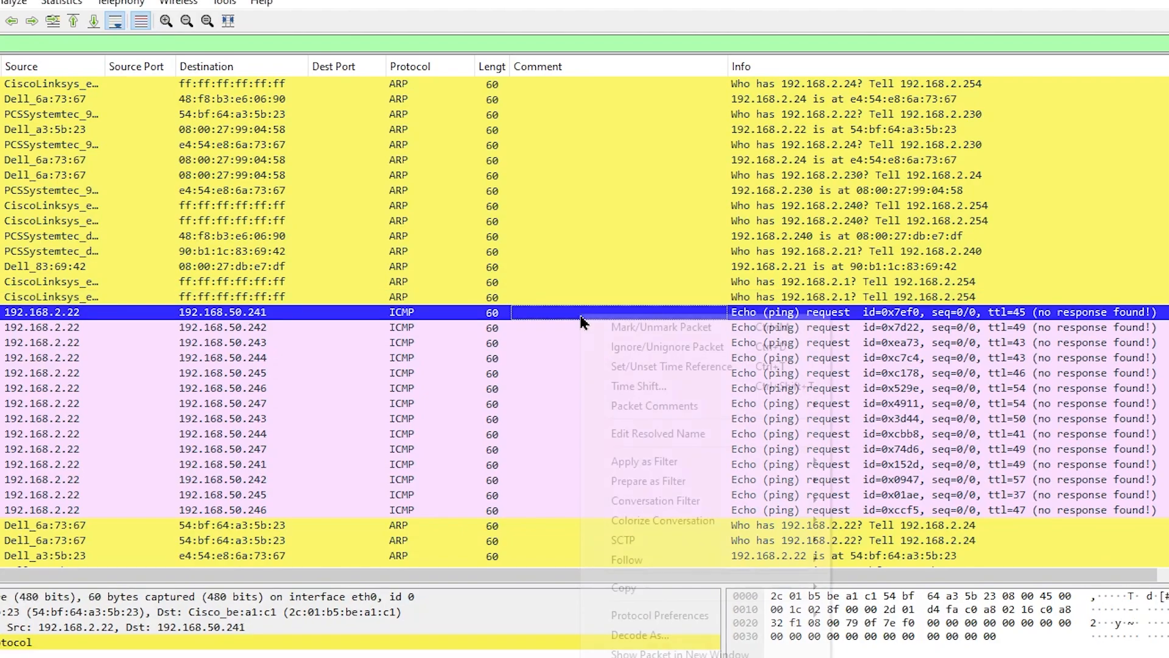
mouse_move(817, 406)
click(871, 406)
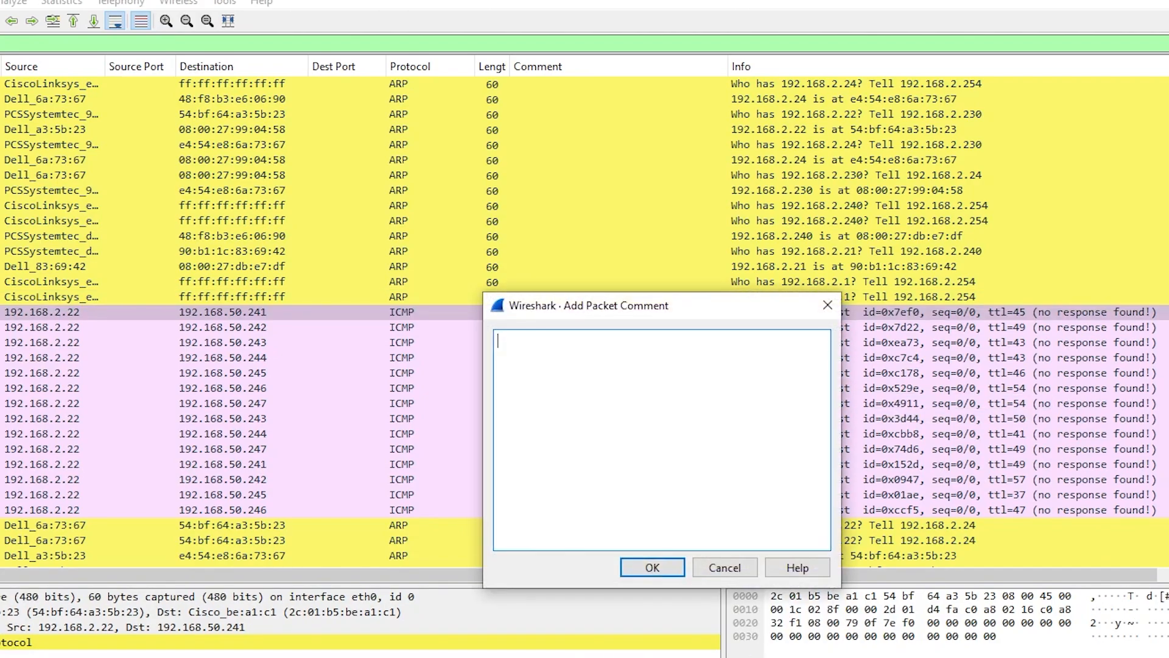
text(Port scan started 50.241 to 50.247)
click(653, 567)
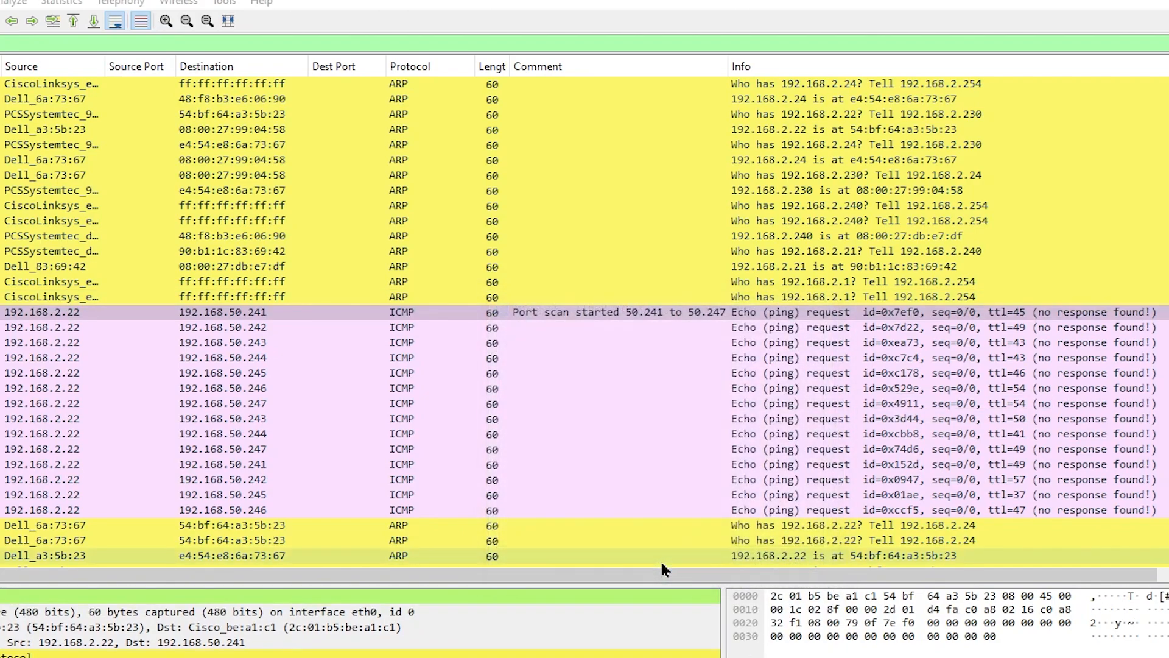
Add the packet comment "Port scan started 4.240 to 4.247" to the first ping request to 192.168.4.241.
scroll(442, 377, down, 10)
scroll(444, 384, down, 7)
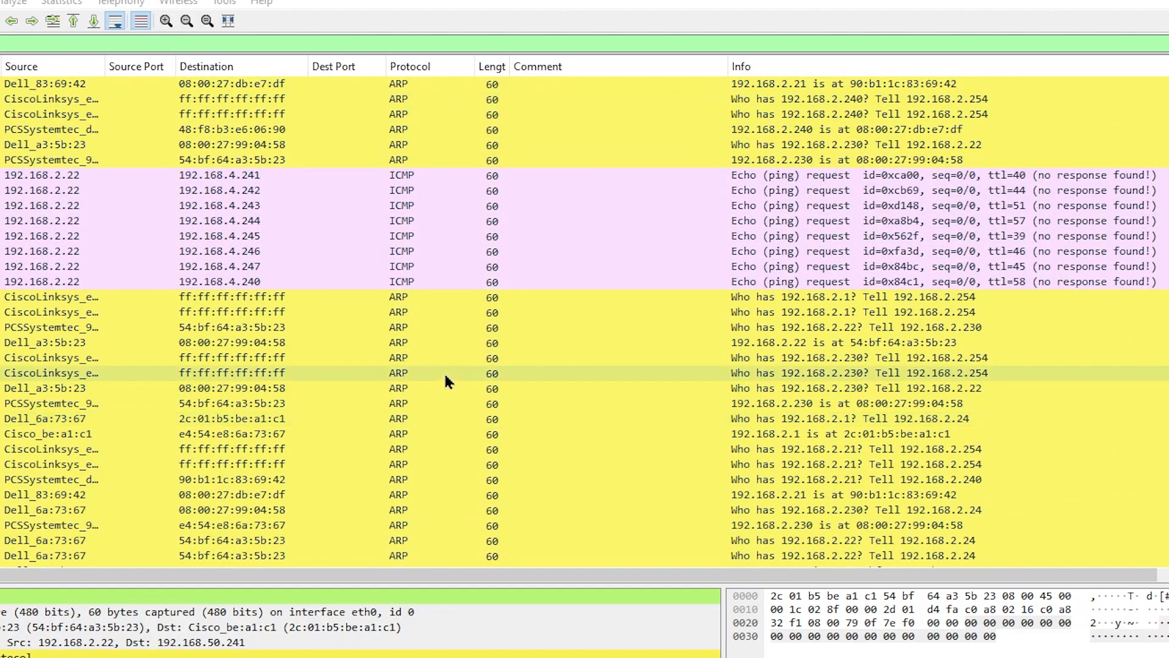
click(514, 221)
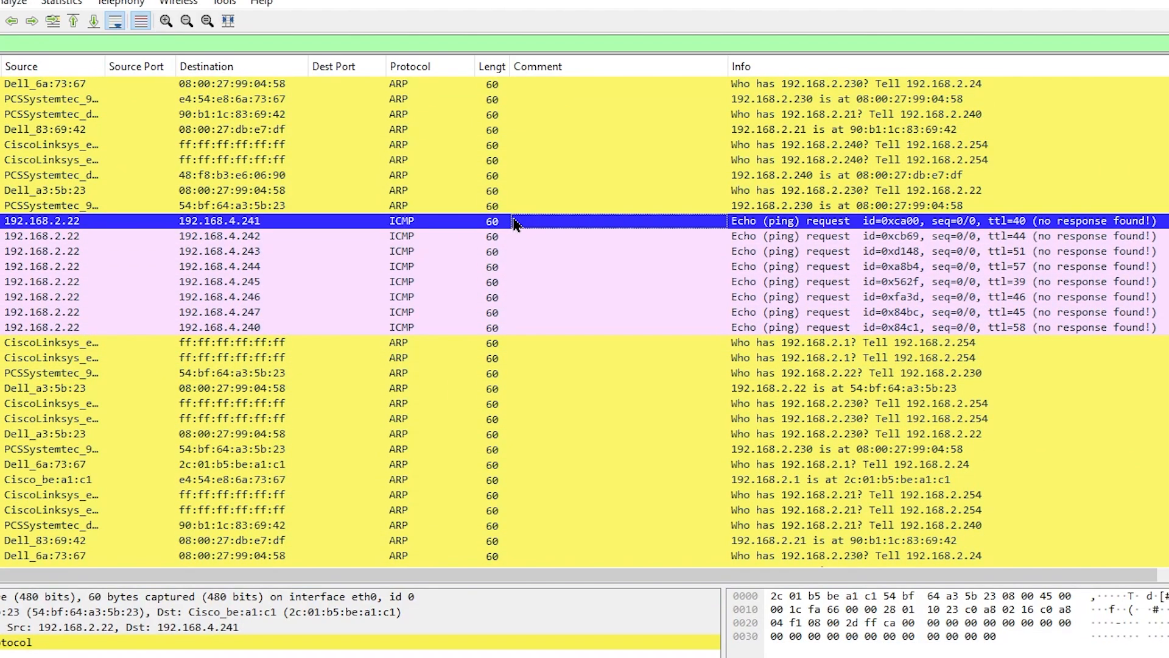
right_click(513, 221)
mouse_move(674, 312)
click(841, 308)
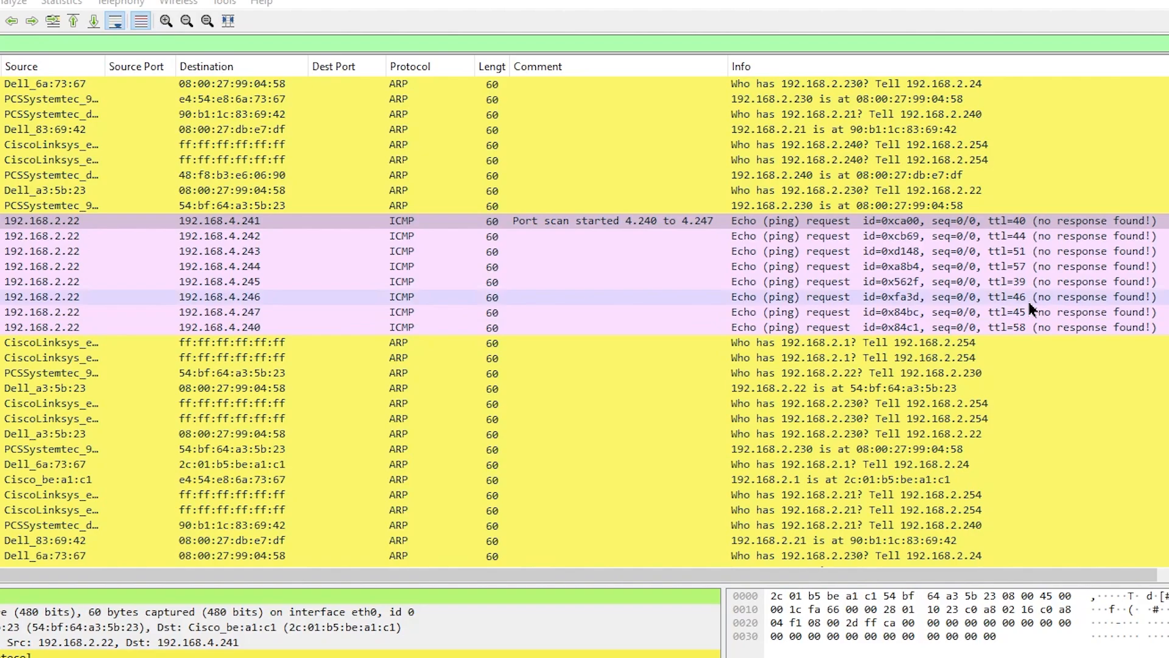
Add the packet comment "Port scan started 5.241 to 5.247" to the first ping request to 192.168.5.241.
scroll(851, 357, down, 6)
scroll(847, 355, down, 10)
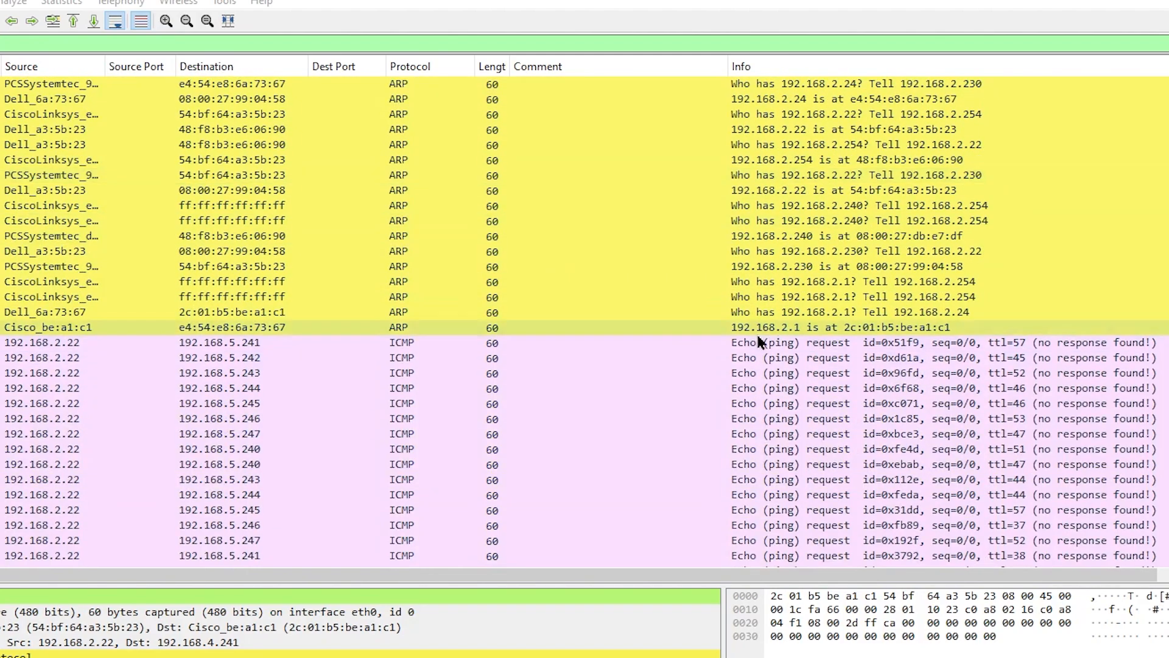
right_click(610, 343)
mouse_move(764, 433)
click(931, 432)
text(Port scan started 5.241 to 5.247)
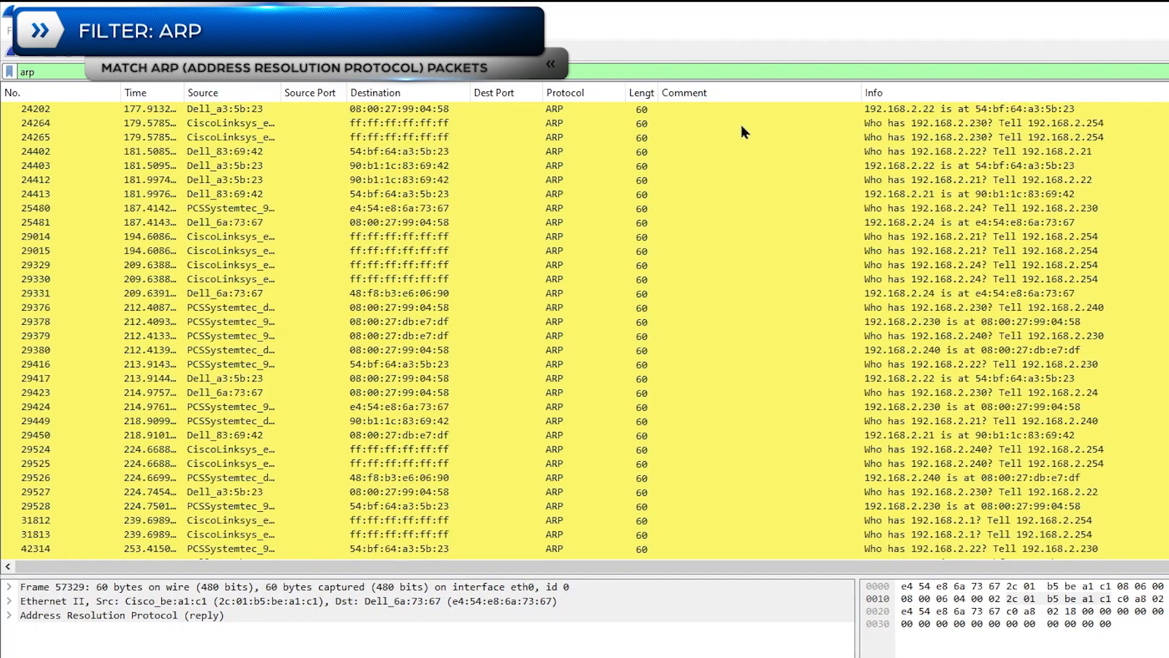
Go through the ARP packets and examine which 192.168.2.x addresses 192.168.2.22 requests, starting from packet 60123.
scroll(744, 132, down, 15)
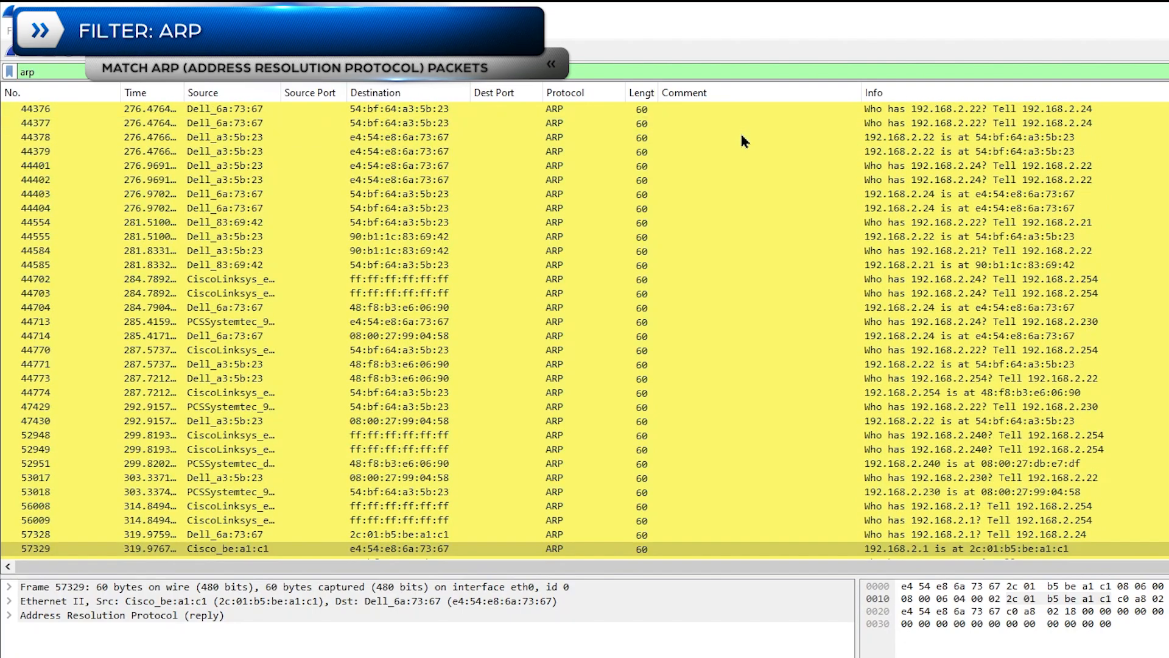
scroll(744, 141, down, 15)
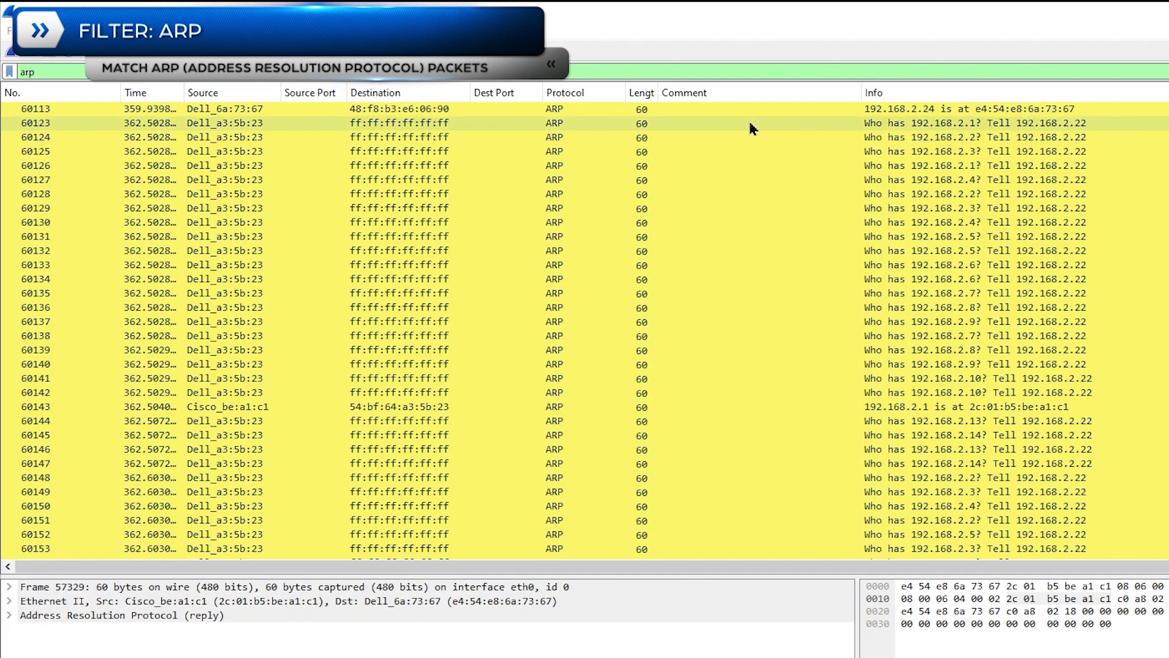
click(755, 124)
scroll(759, 194, down, 20)
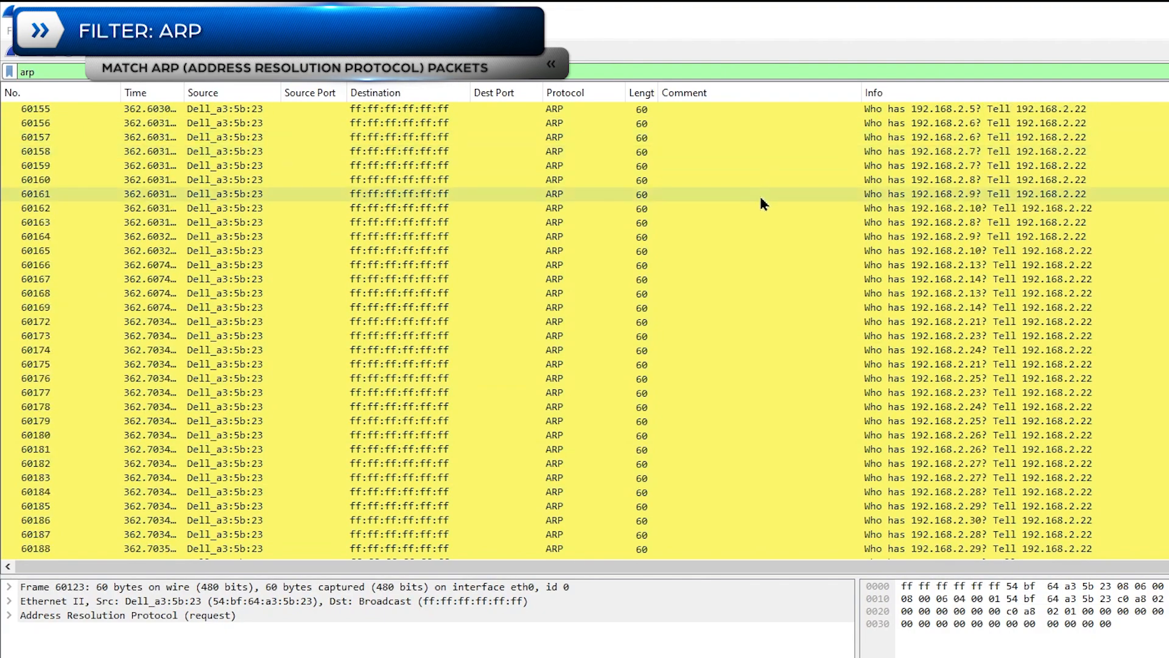
scroll(757, 200, down, 20)
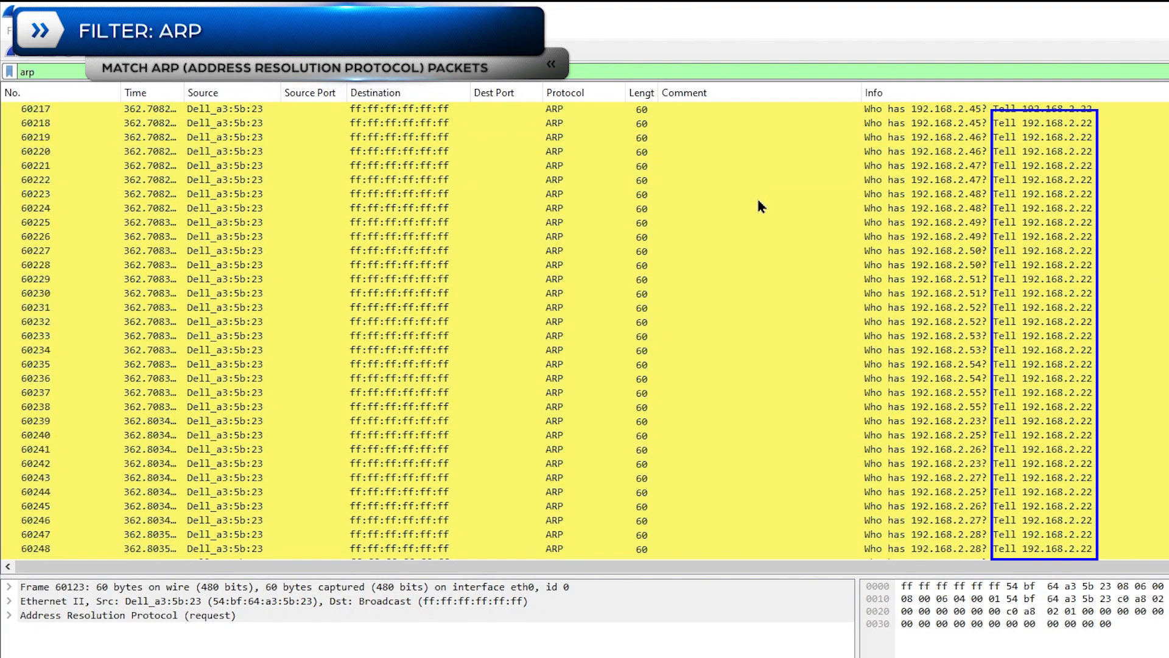
scroll(747, 214, down, 20)
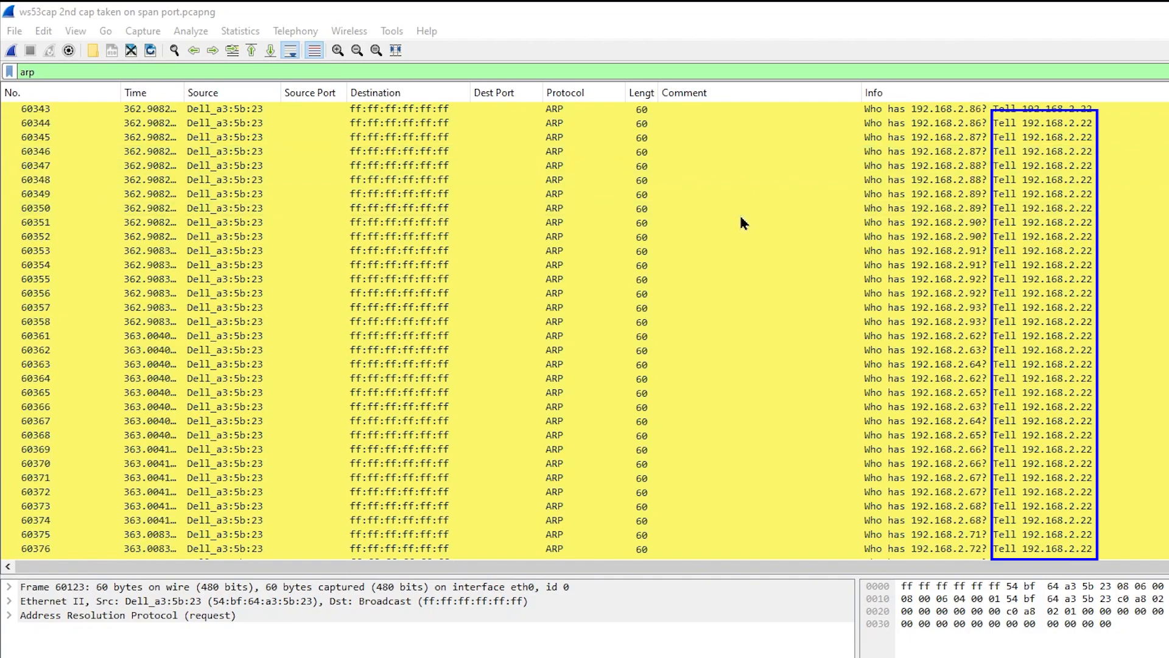
scroll(771, 250, down, 20)
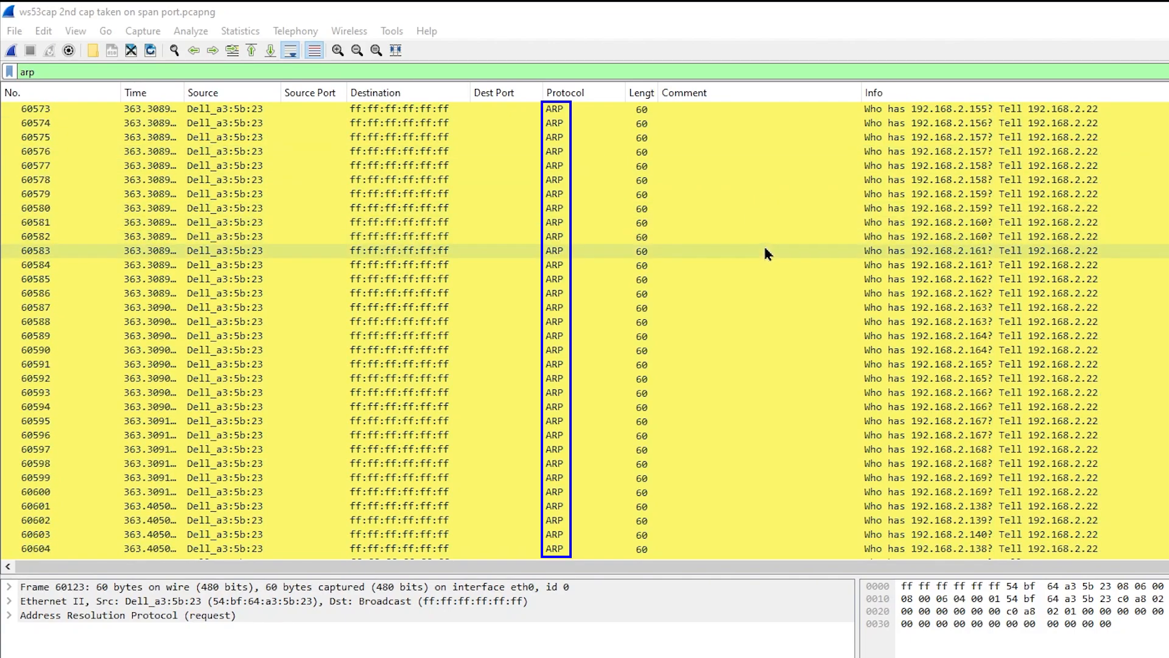
scroll(785, 277, down, 20)
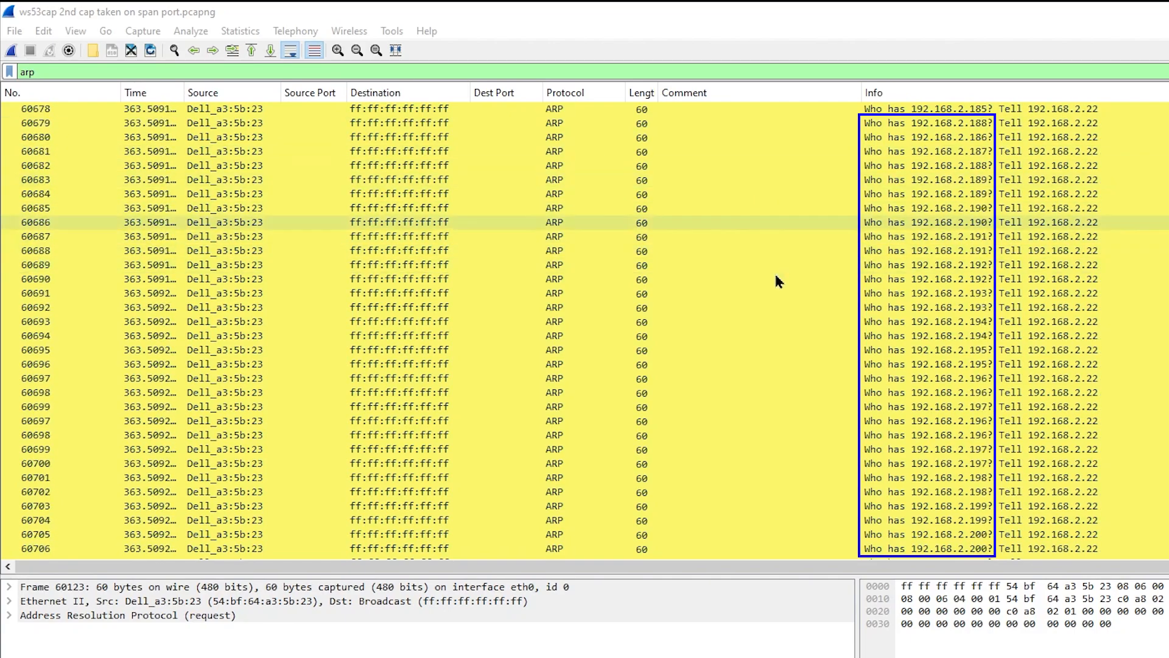
scroll(775, 286, down, 7)
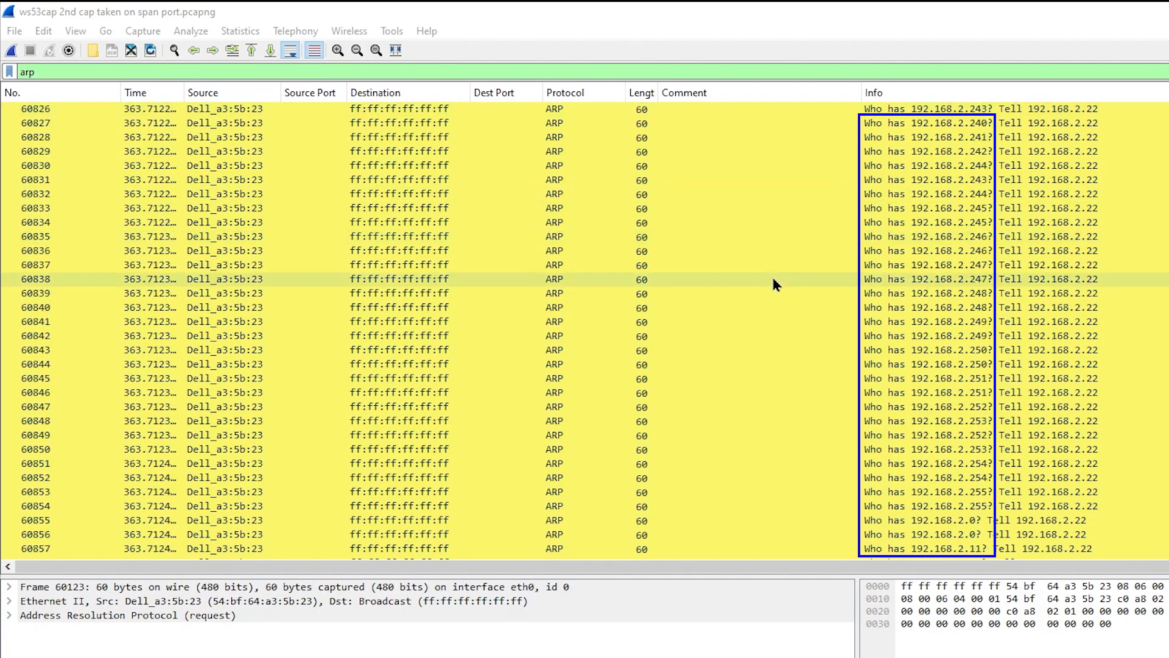
click(779, 355)
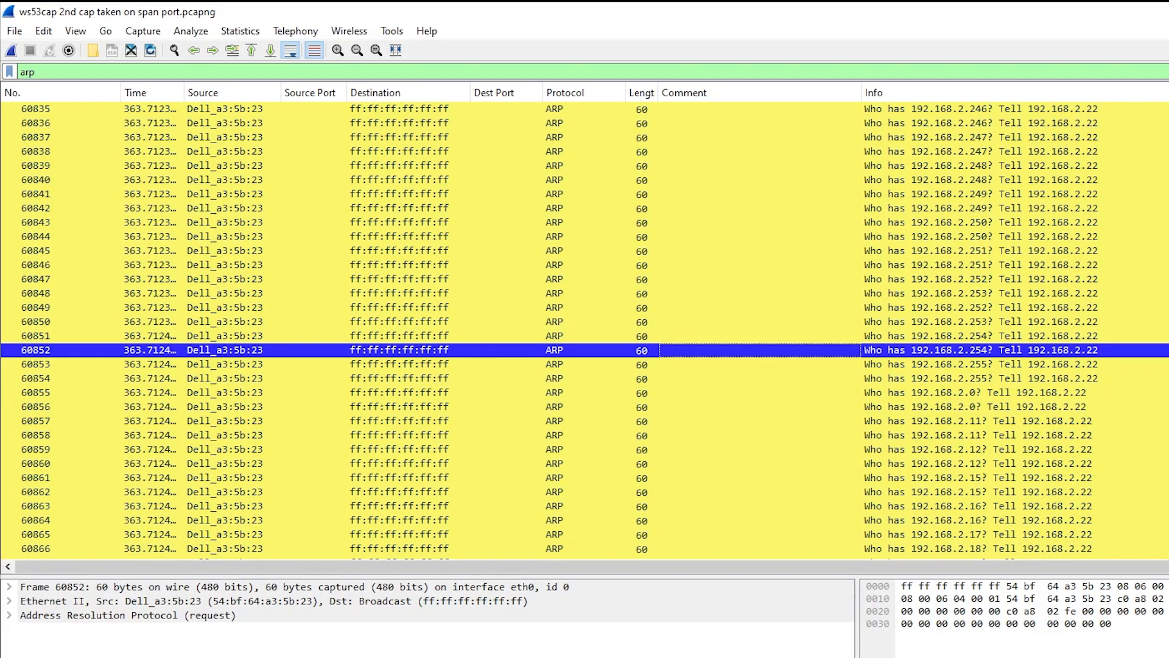
Add the packet comment "Port scan started 192.168.2.0/24" to ARP request packet 60123 for 192.168.2.1.
right_click(775, 167)
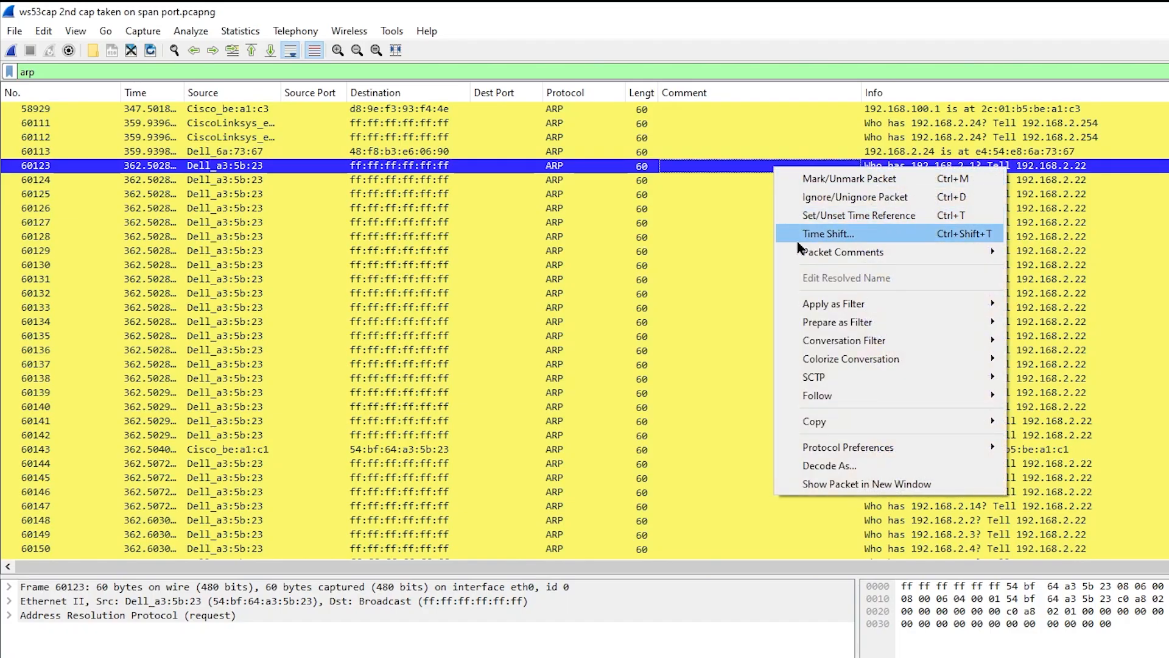
mouse_move(803, 252)
click(1049, 251)
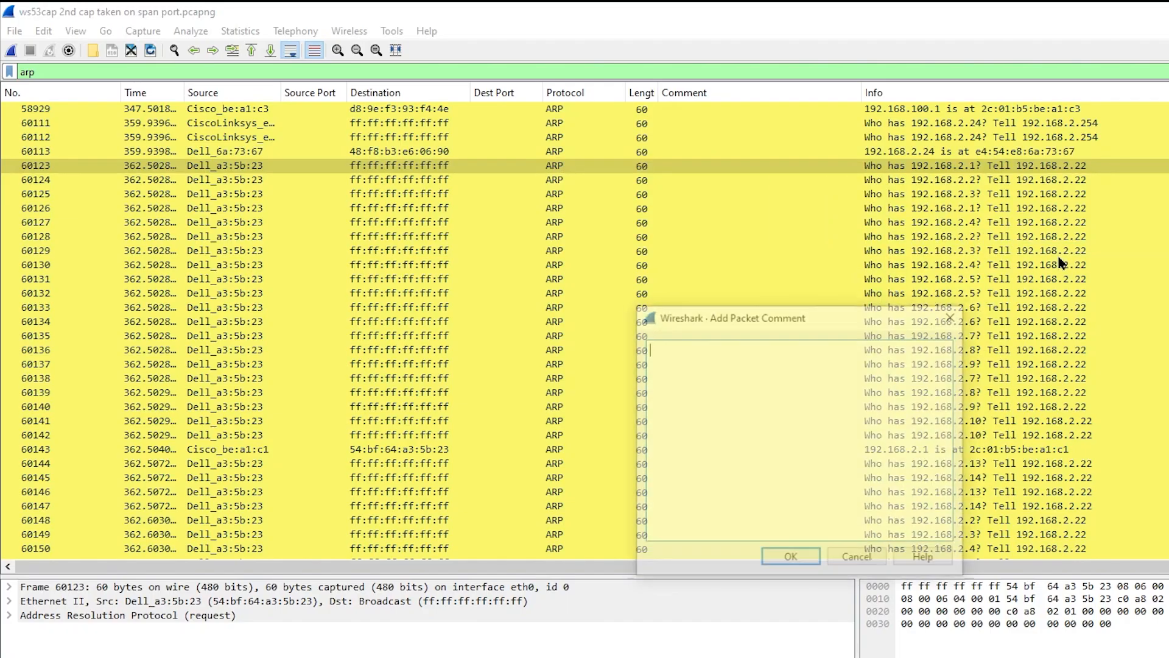
text(Port scan started 192.168.2.0/24)
click(792, 559)
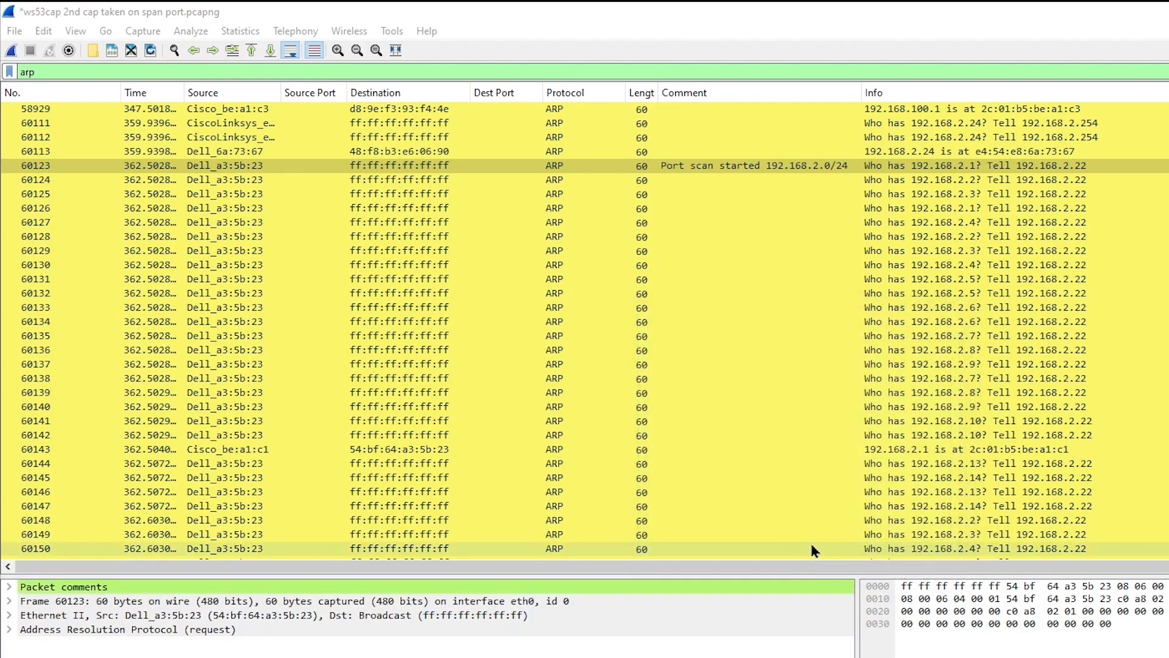
Filter the capture with ip.addr==192.168.2.22 to show only the scanning host's traffic.
text(ip)
text(.addr==192)
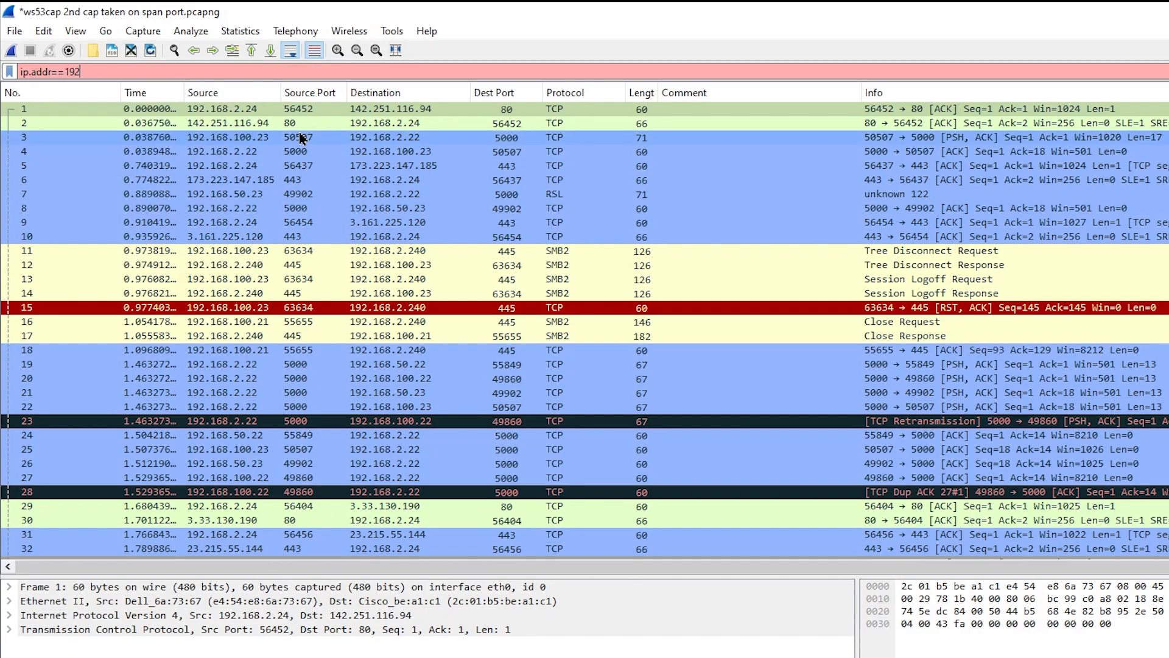
text(.168.2)
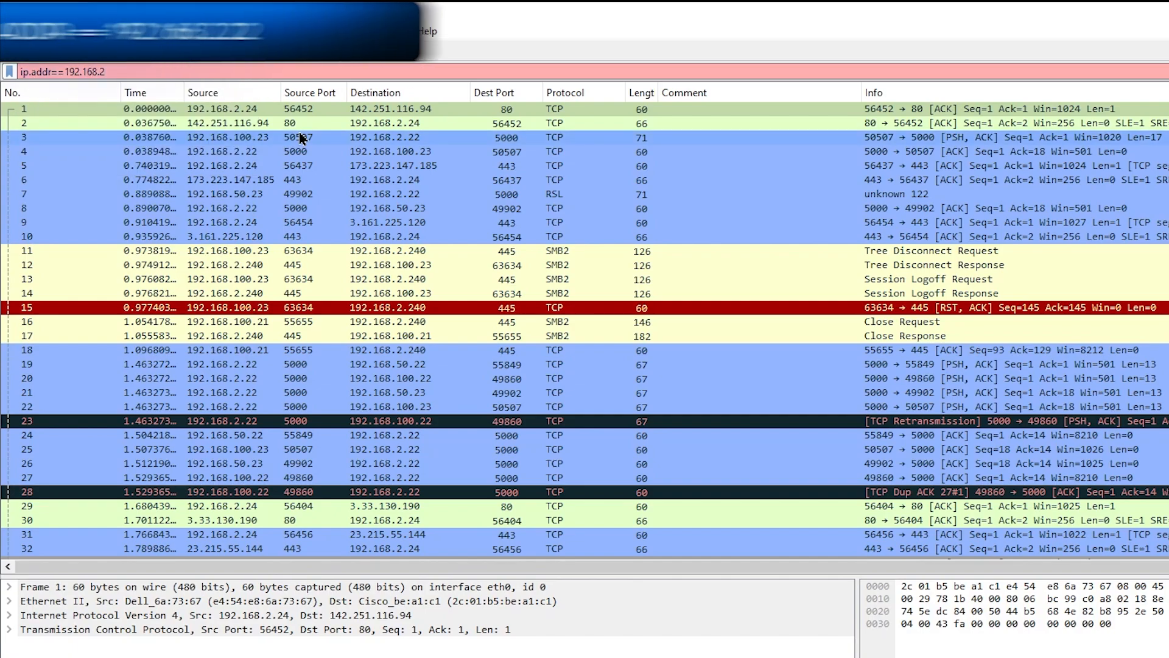
text(.22)
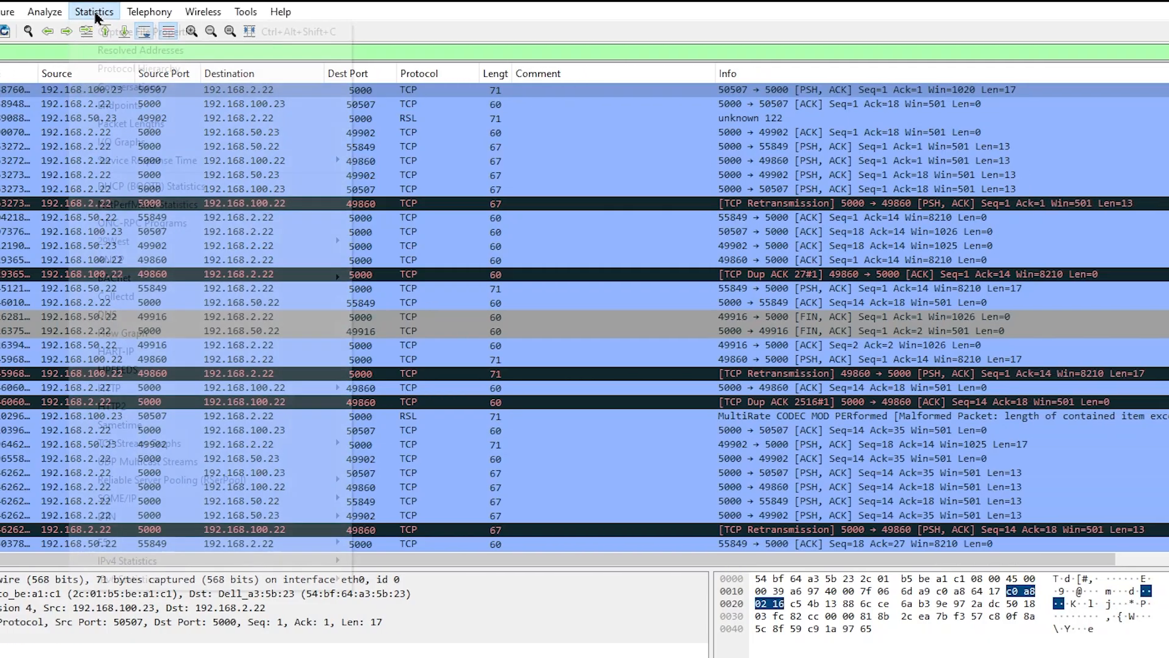
Plot the filtered traffic in an I/O graph and inspect the packets at the peaks near 142, 247 and 295 seconds.
click(167, 10)
click(43, 142)
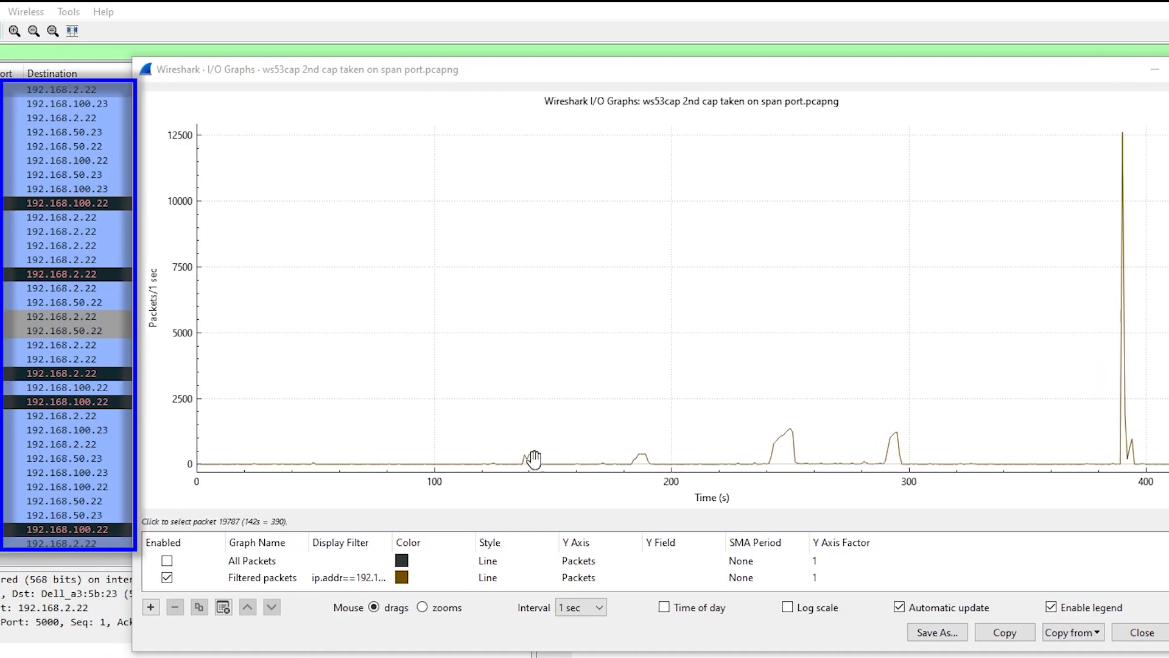
click(532, 460)
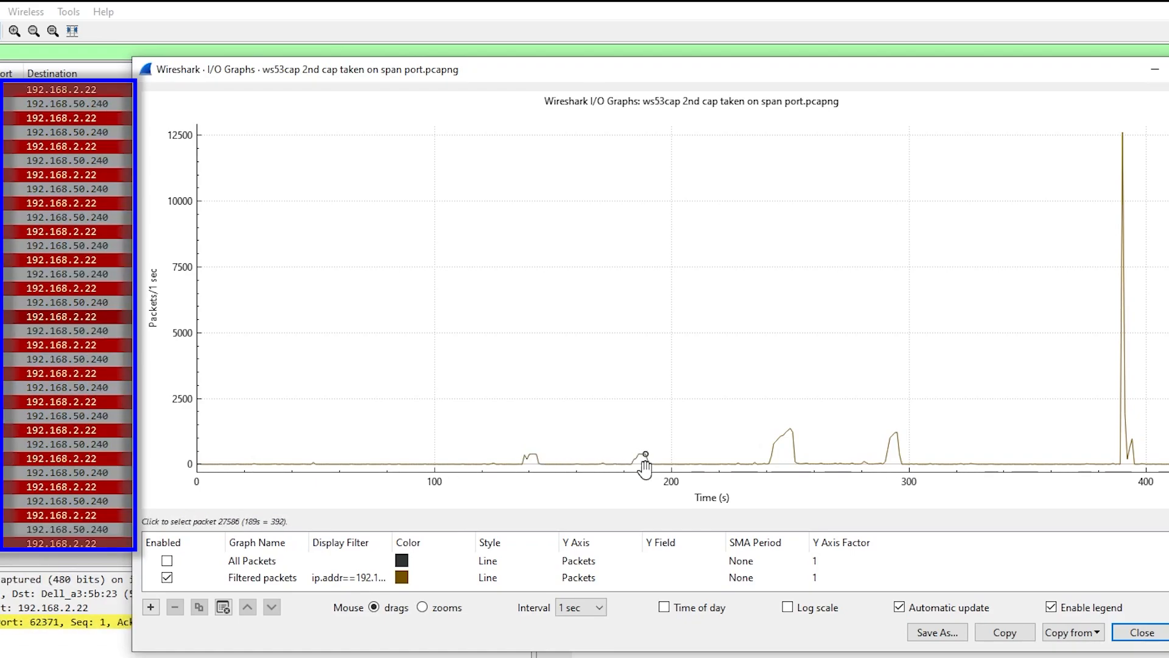
click(785, 444)
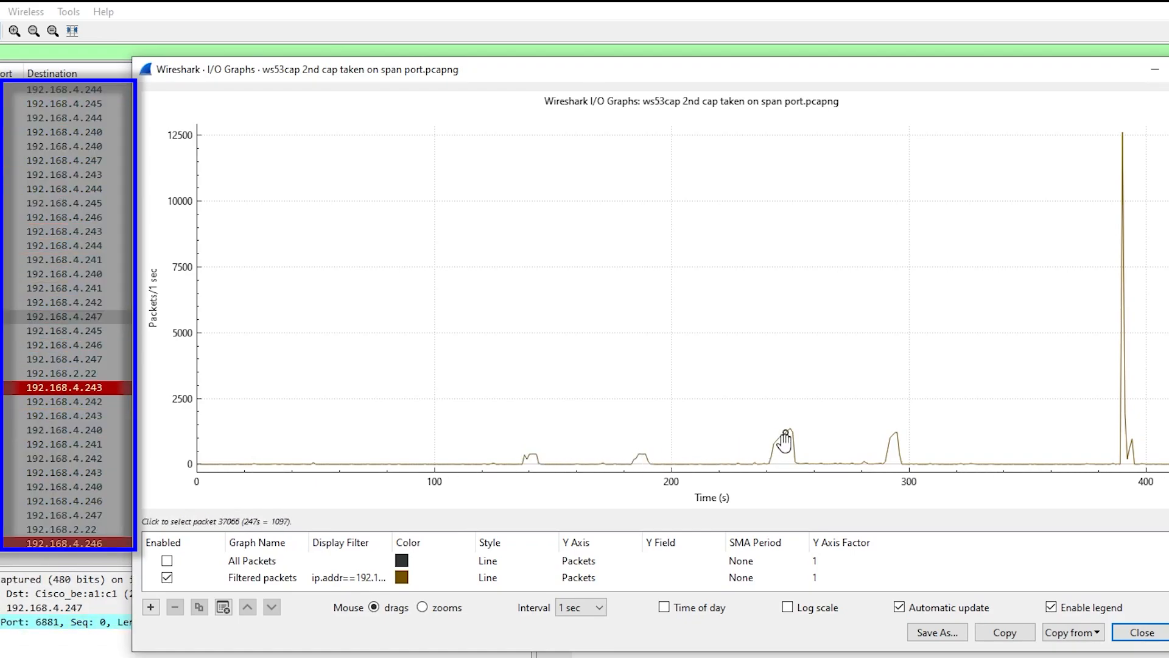
click(895, 456)
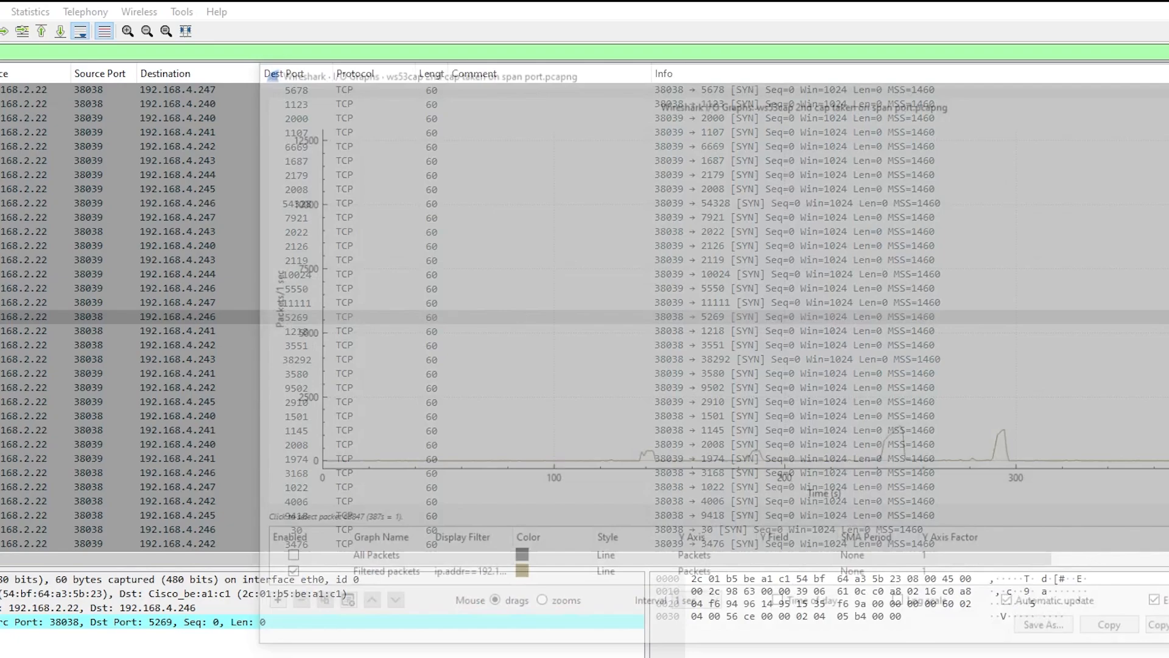
Replace the display filter with frame.comment to list only the commented packets.
text(frame)
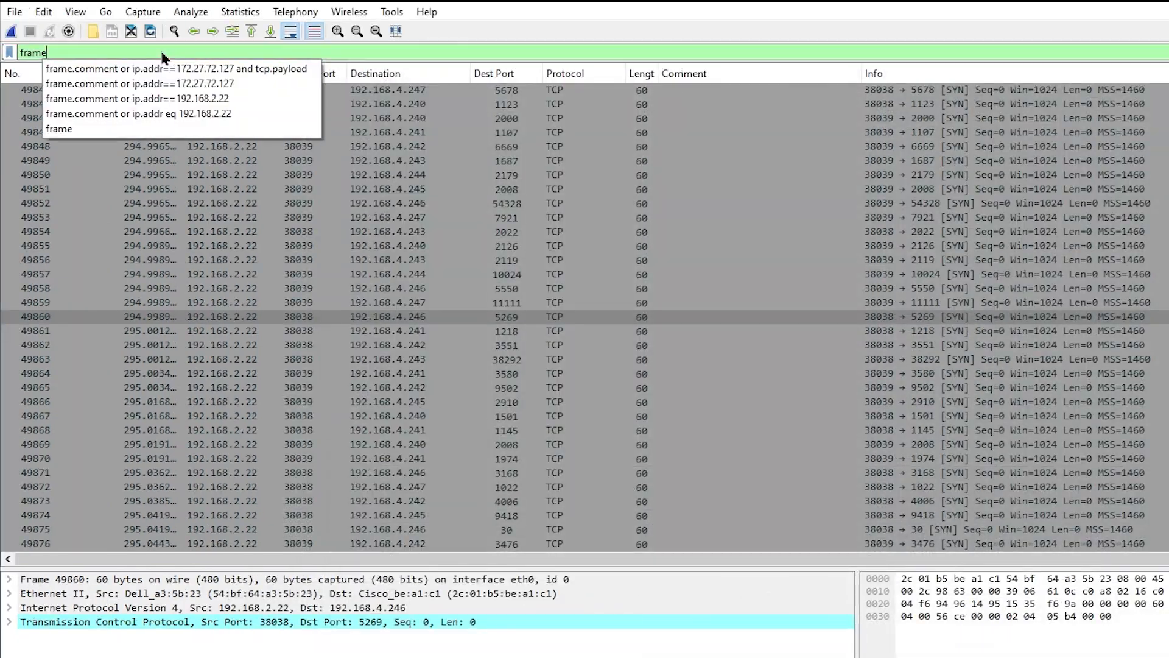
text(.comment)
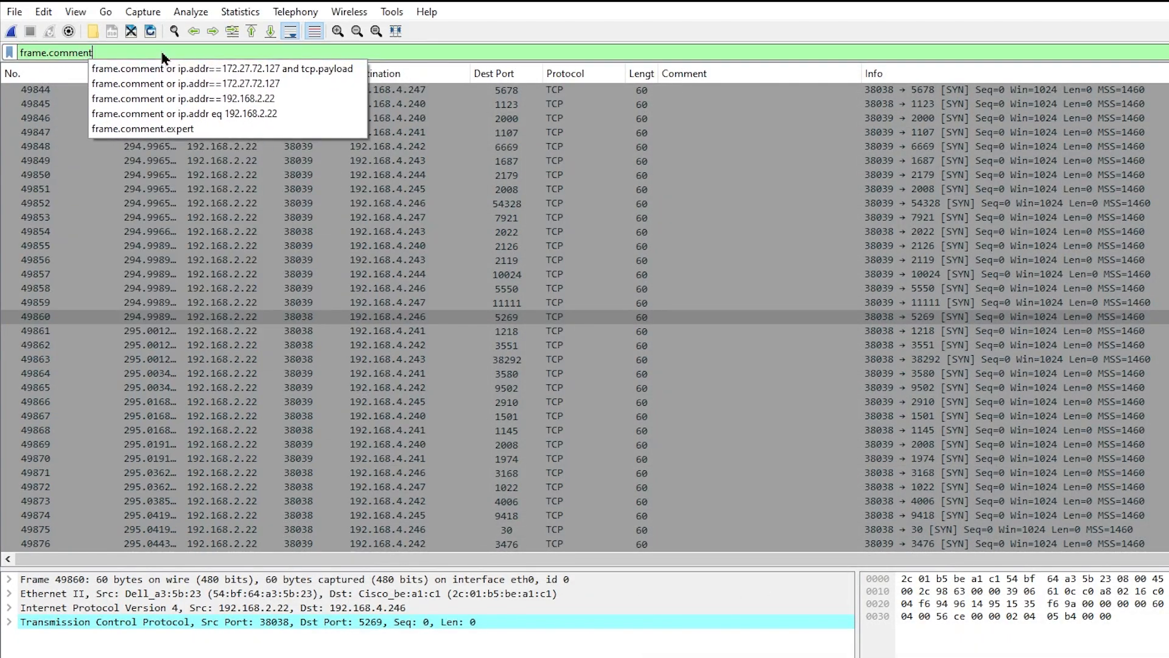
key(Return)
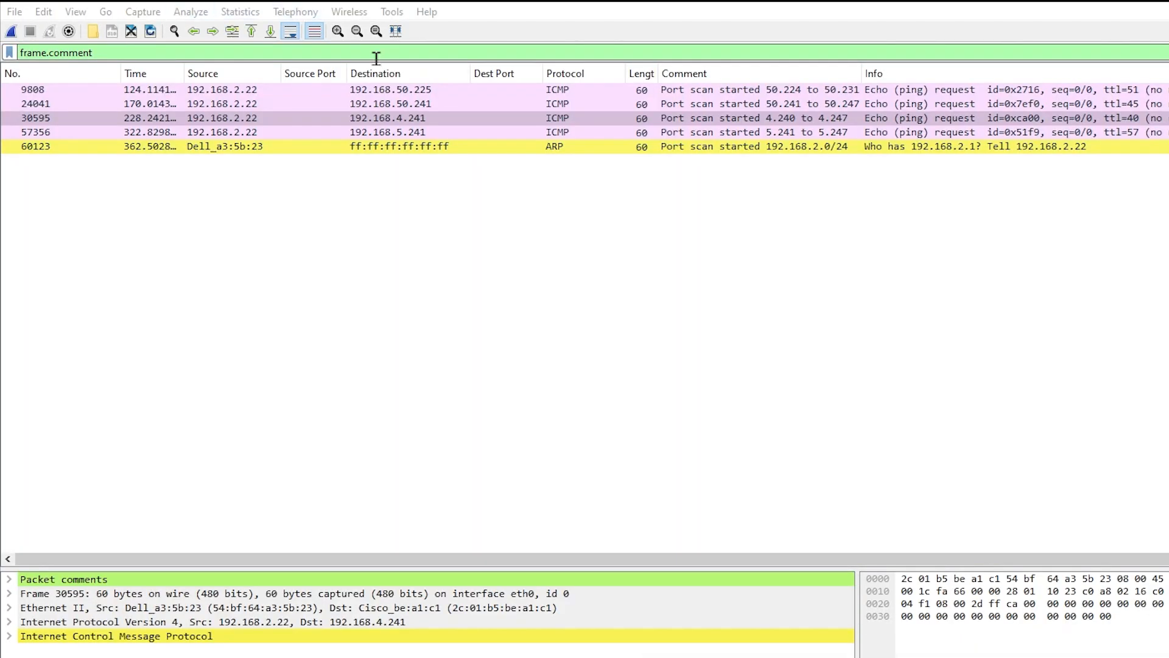
Select the commented ping request to 192.168.50.225 and extend the display filter to frame.comment or ip.addr==192.168.2.22.
click(451, 91)
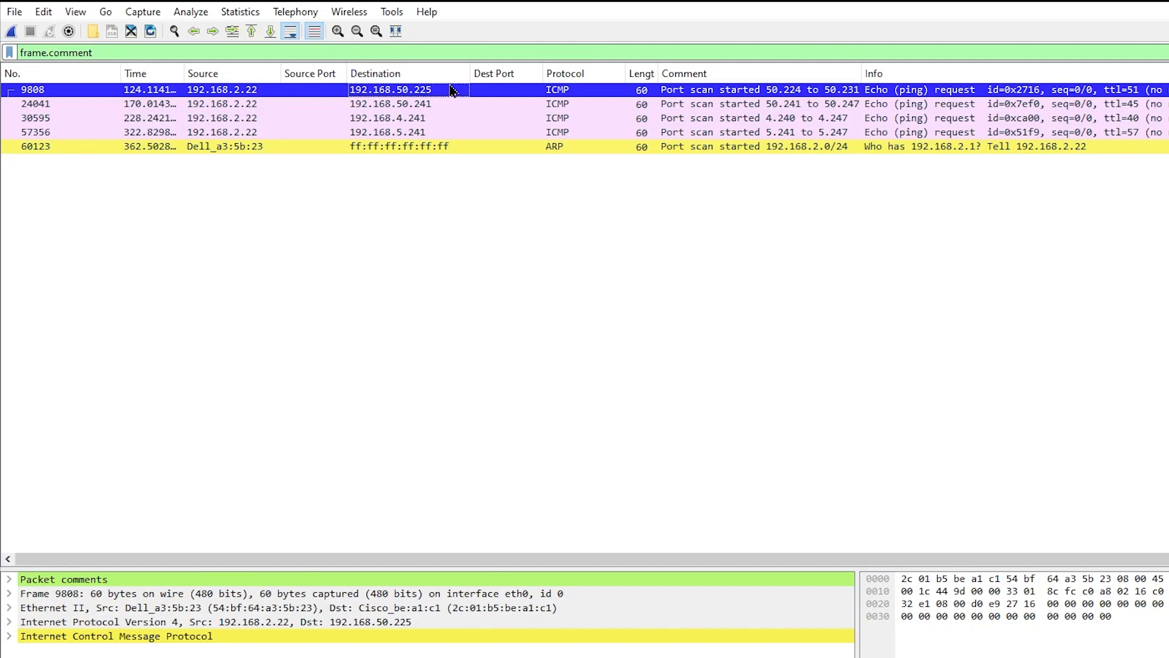
key(ctrl+slash)
text(or ip.)
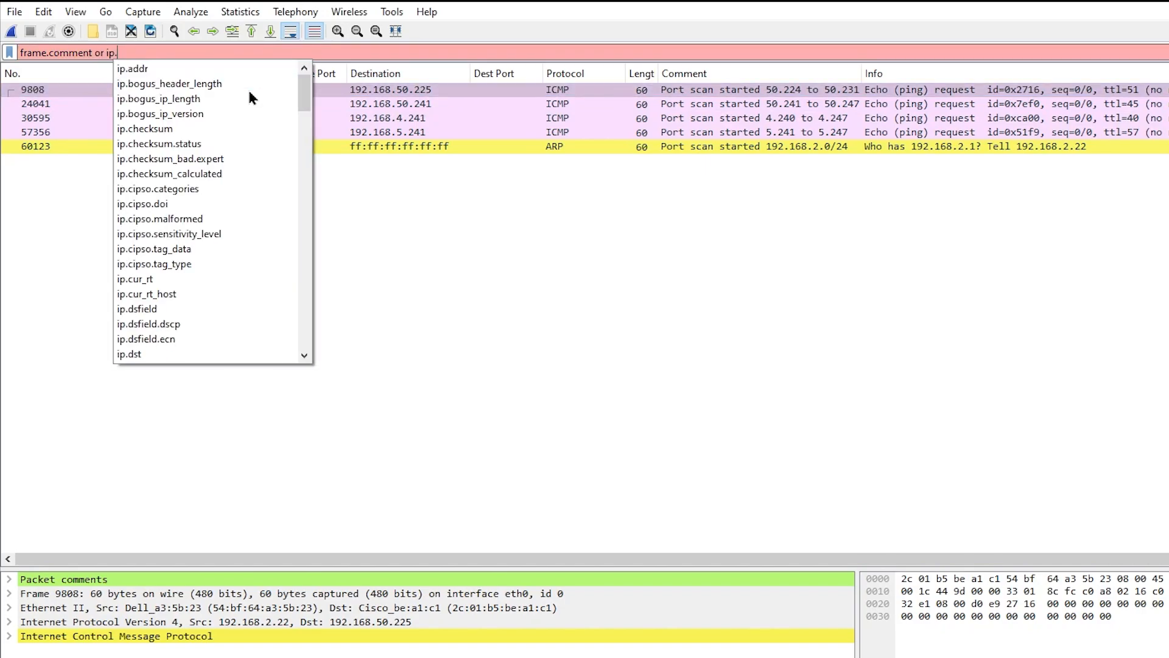
text(addr==192.168.)
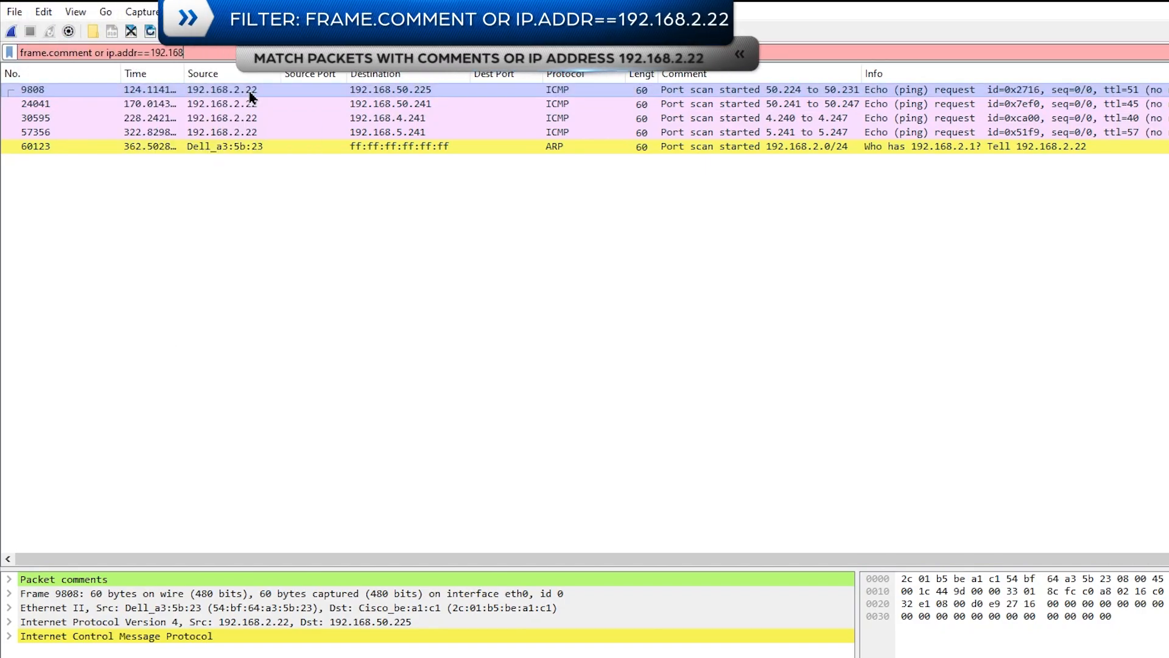
text(2.22)
key(Return)
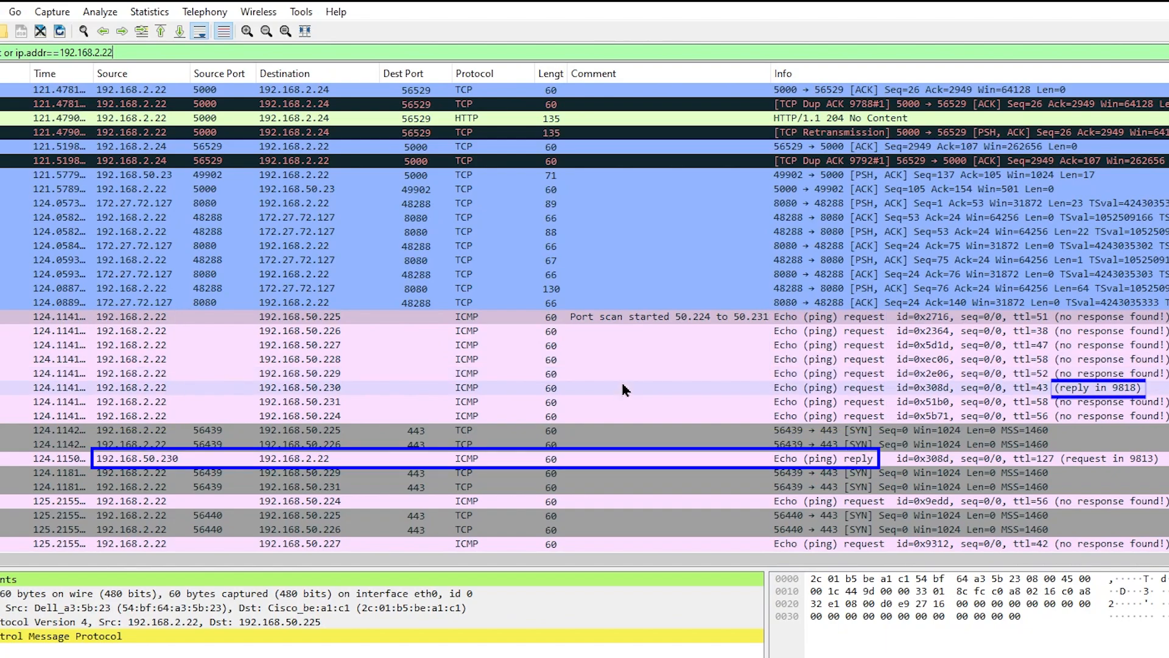
Add the packet comment "port scan of 192.168.50.230" to the ping reply from 192.168.50.230.
click(616, 460)
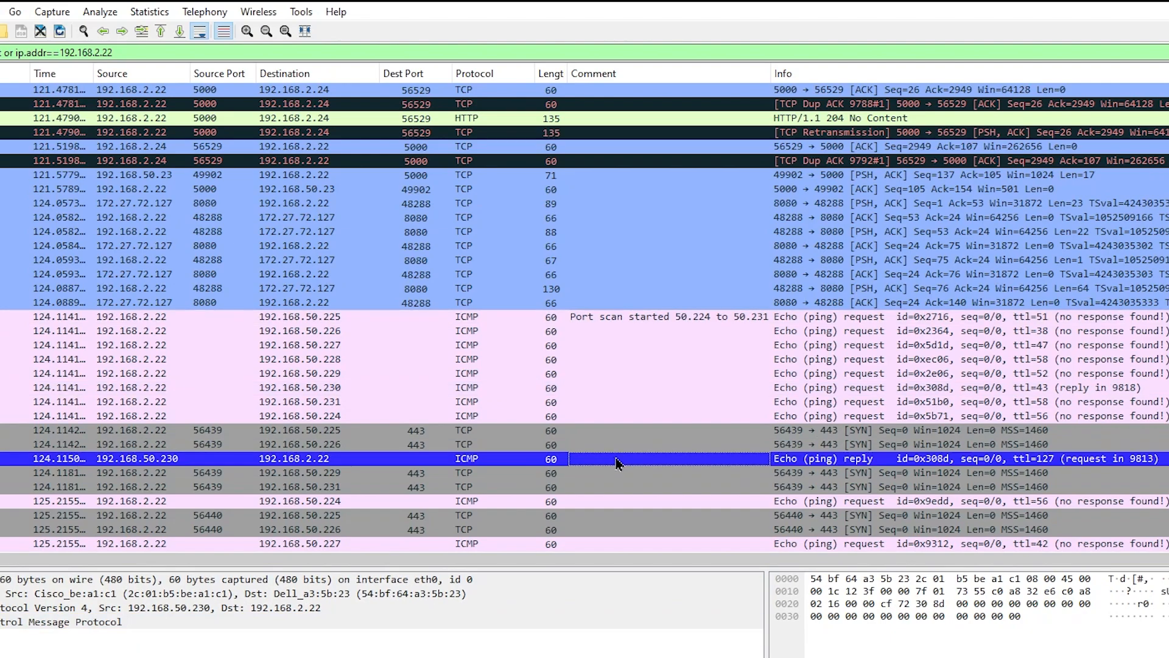
right_click(615, 461)
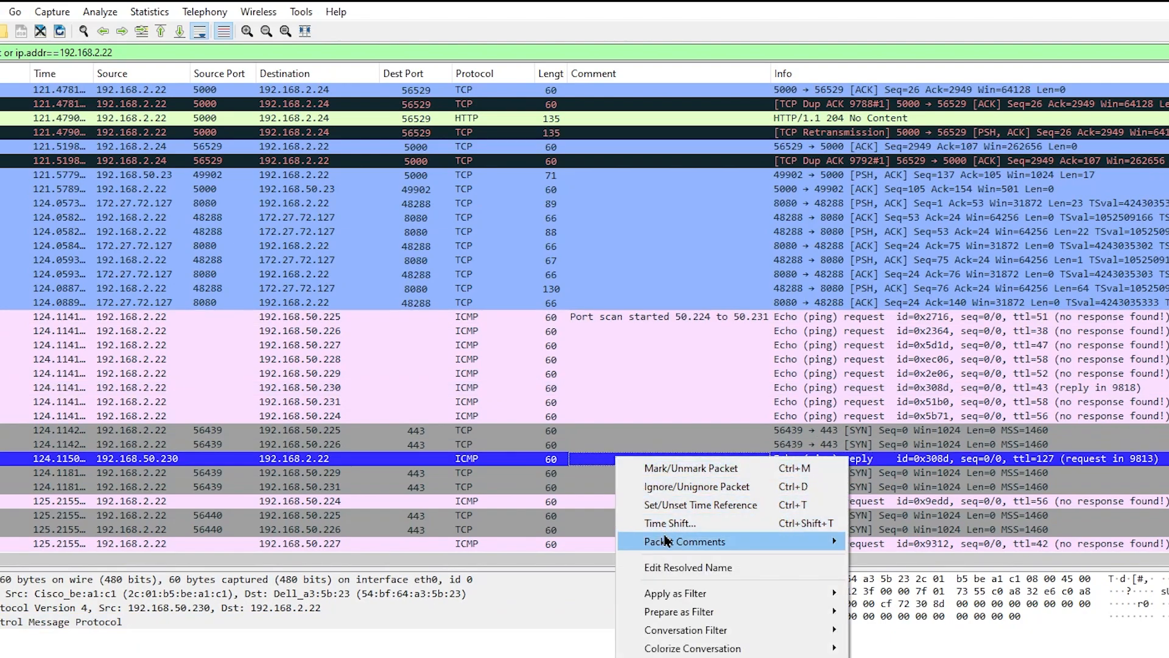
mouse_move(668, 542)
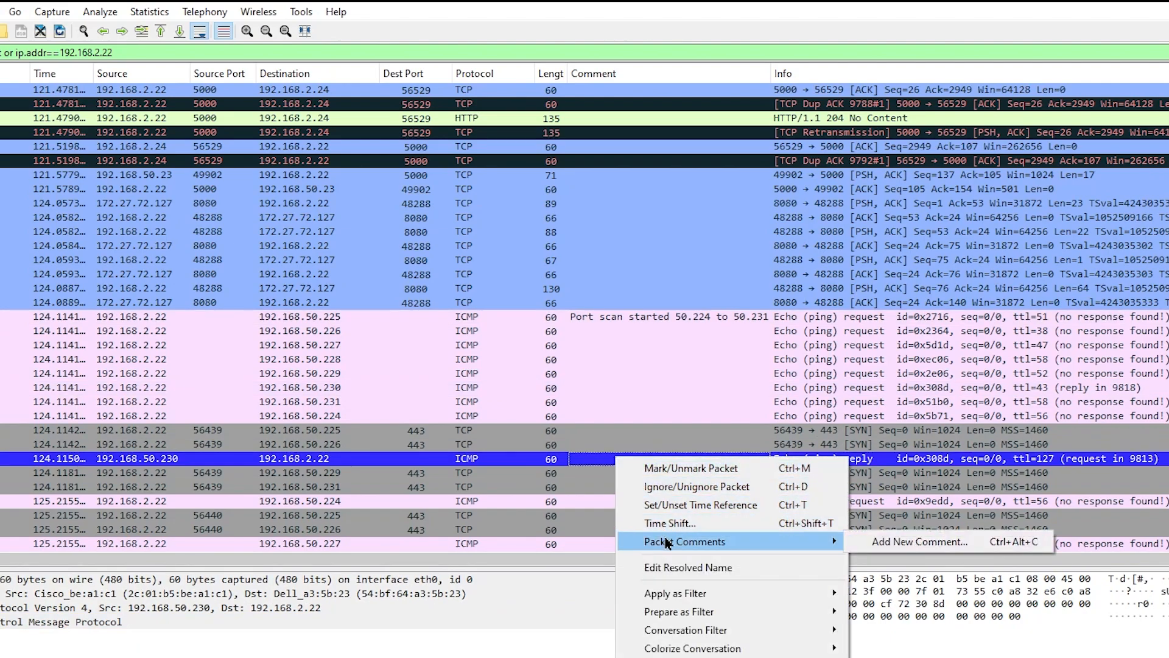
click(877, 542)
text(port scan of 192.168.50.230)
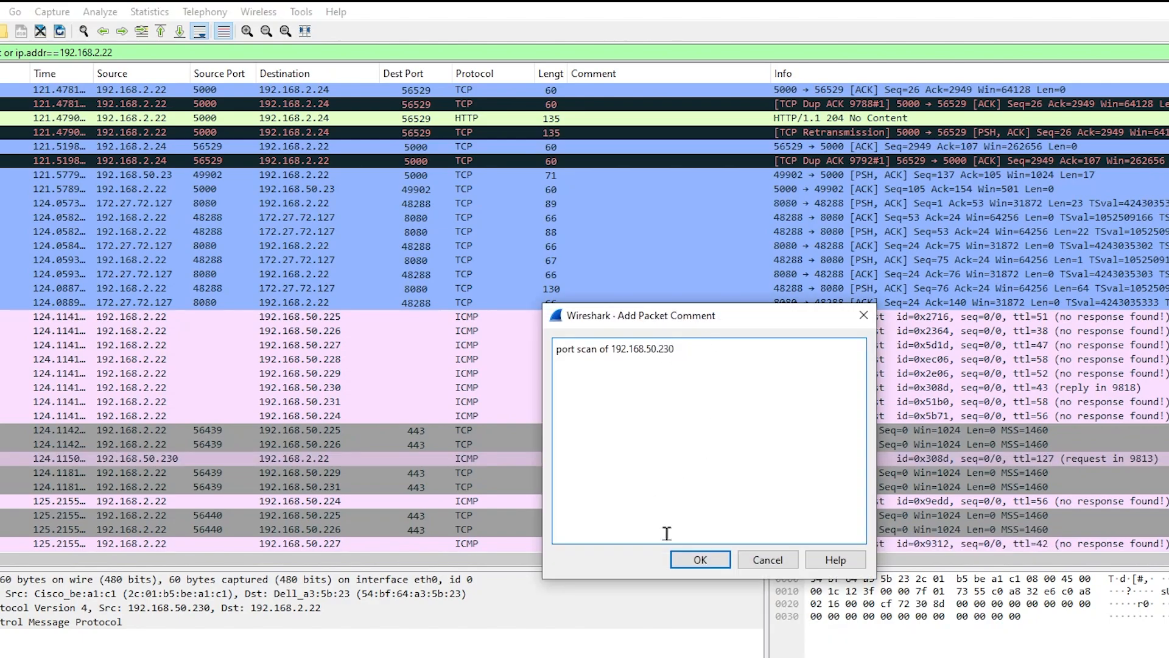
click(696, 560)
Extend the display filter to frame.comment or ip.addr==192.168.2.22 and ip.addr eq 192.168.50.230.
click(135, 52)
text(and)
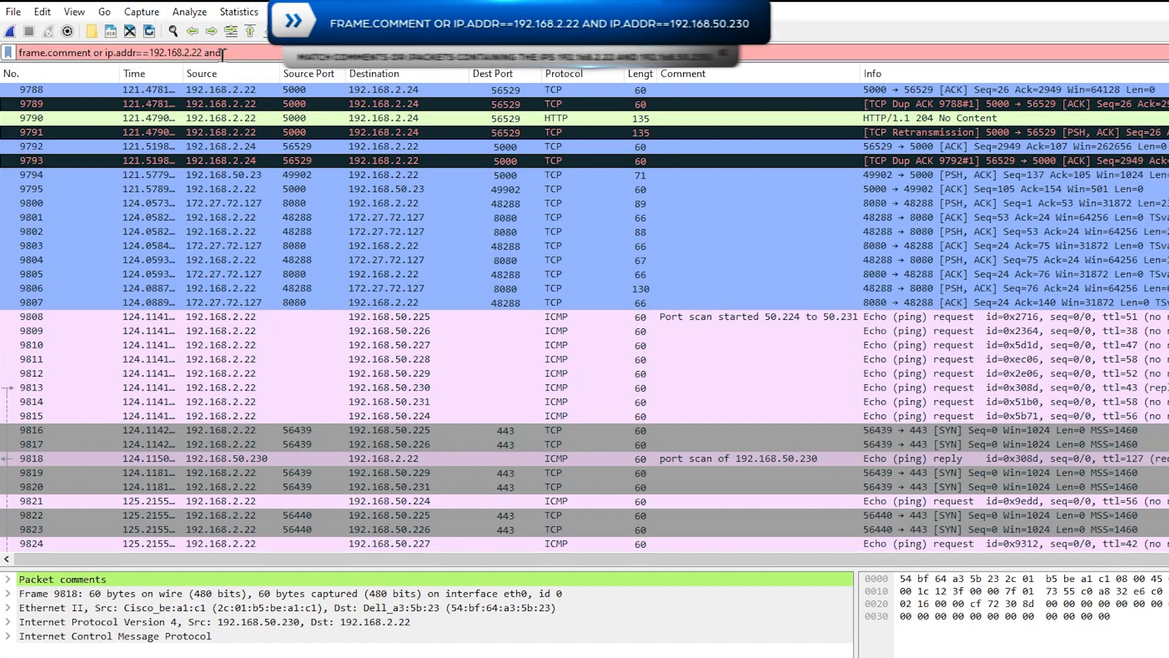
text( ip.addr eq )
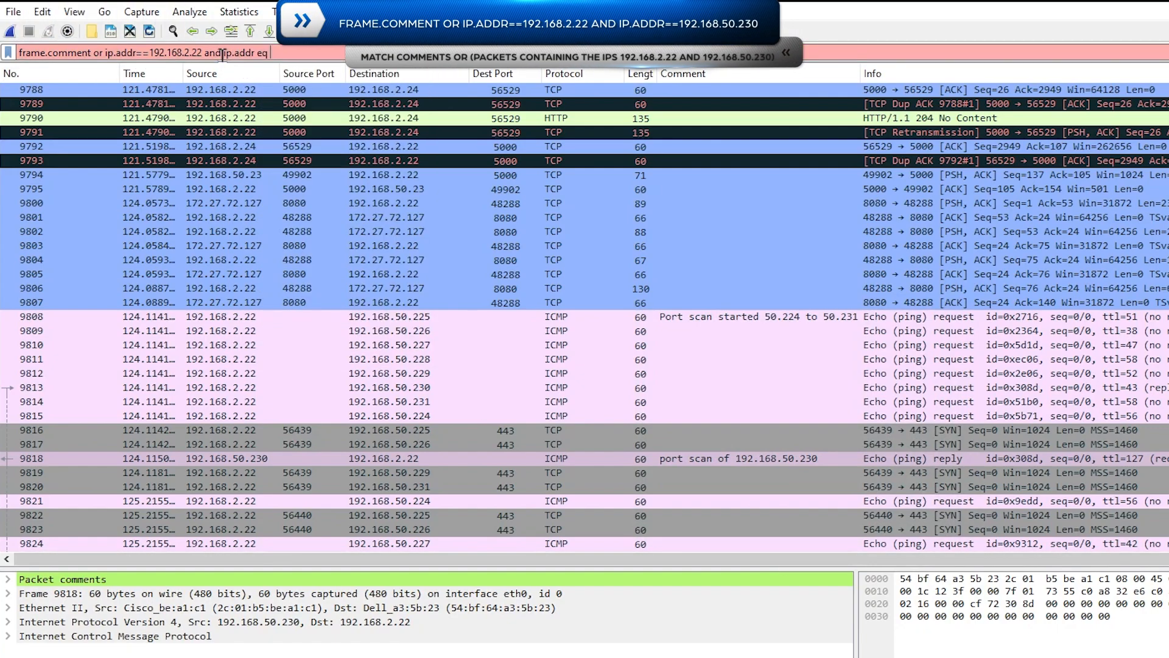
text(192.168.50.)
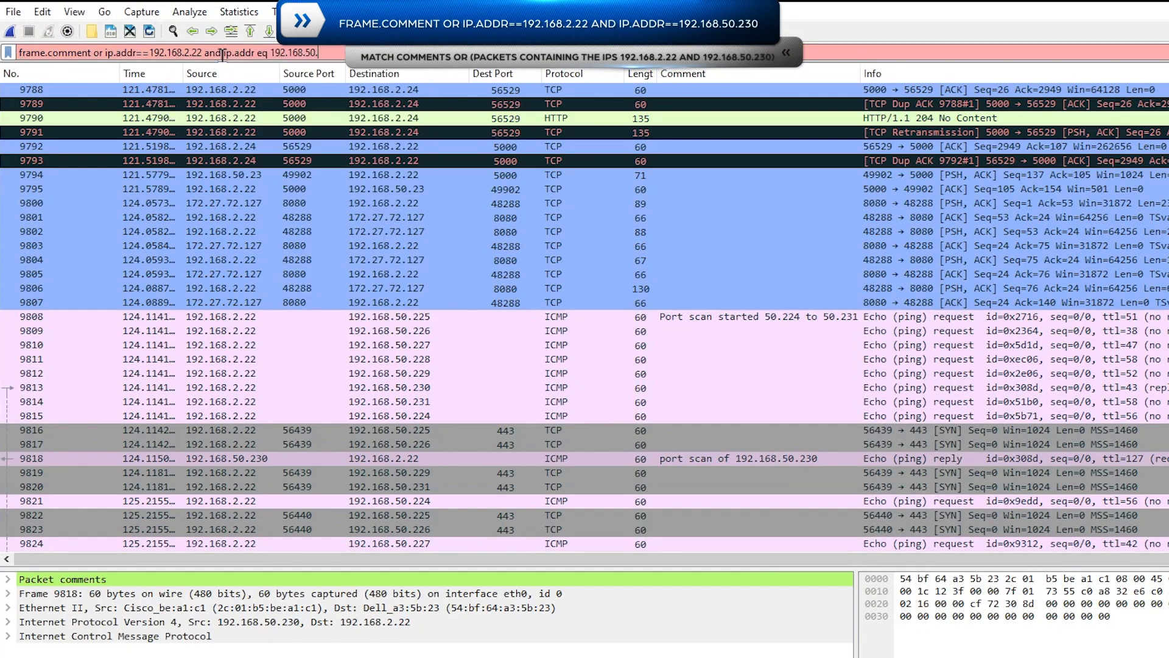
text(230)
key(Return)
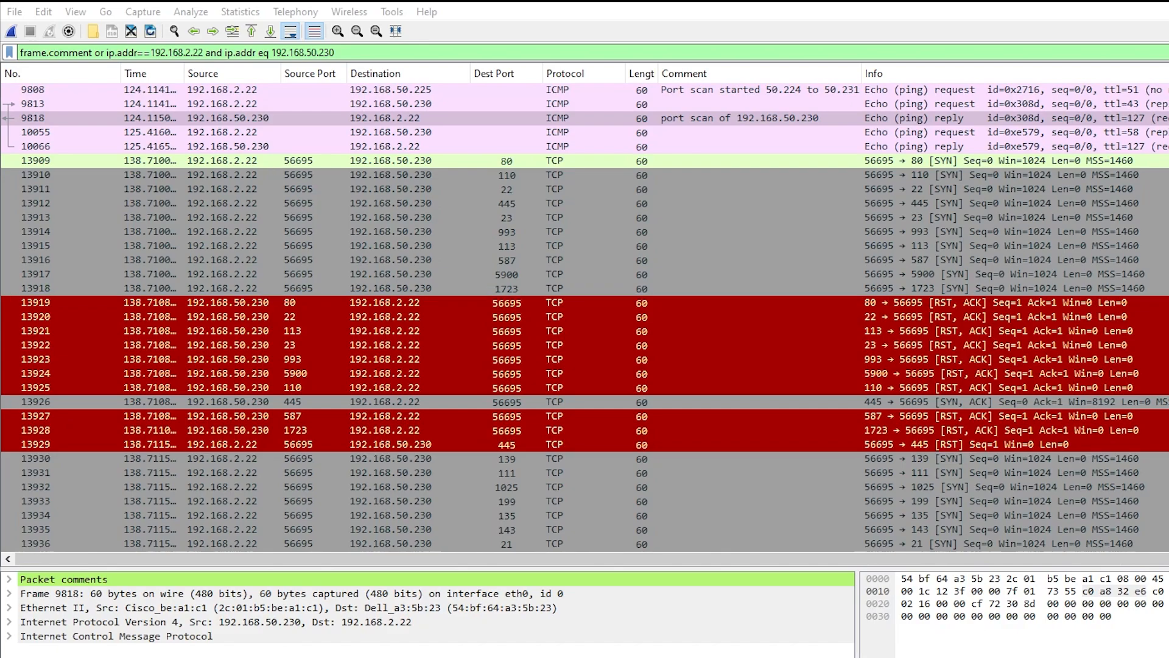
Examine the SYN packets sent to 192.168.50.230 and the host's responses through to the end of the port scan.
click(701, 162)
click(703, 178)
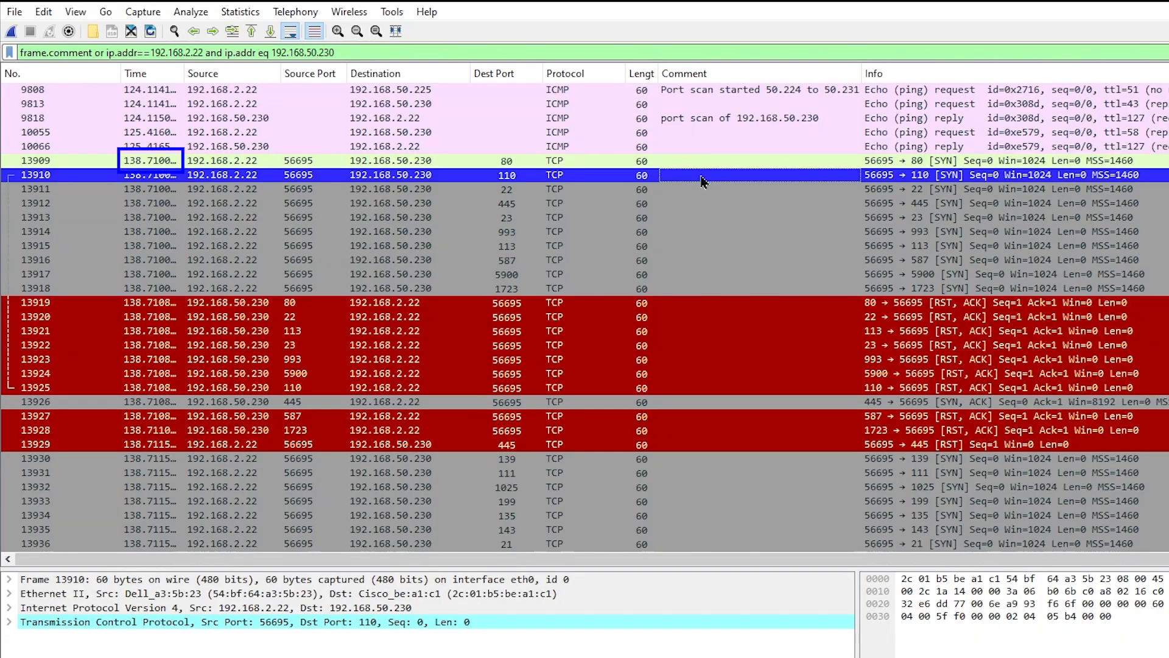
key(Down)
key(Down)
scroll(702, 181, down, 20)
scroll(585, 317, down, 20)
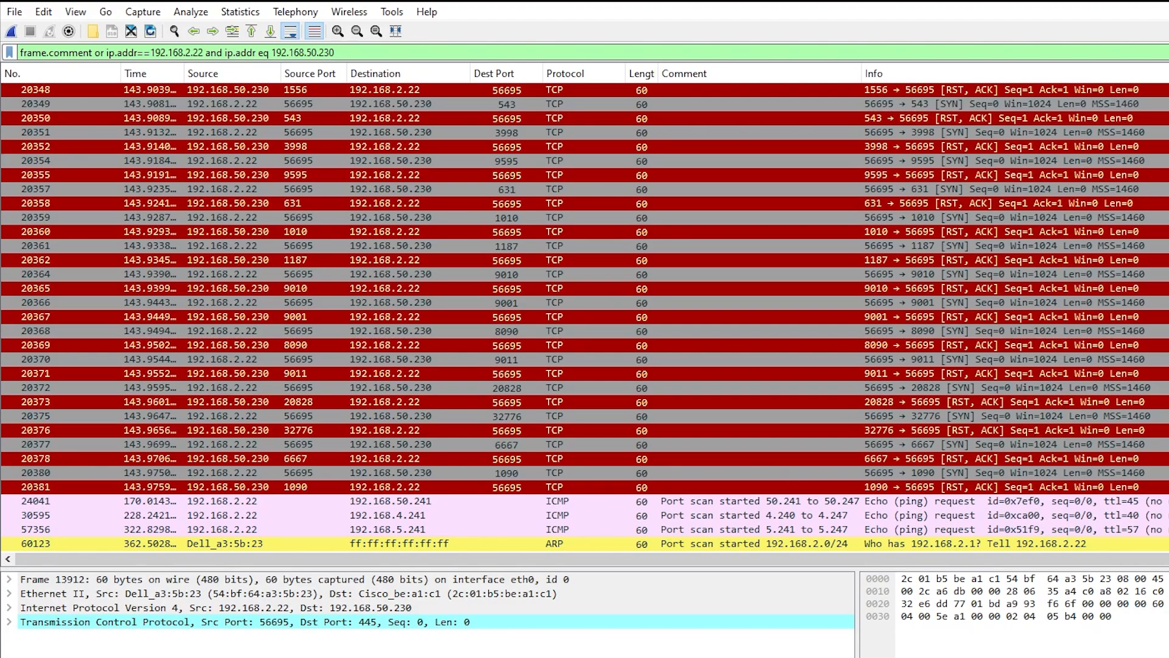
Remove both IP address conditions from the display filter, leaving only frame.comment.
drag(93, 52, 364, 54)
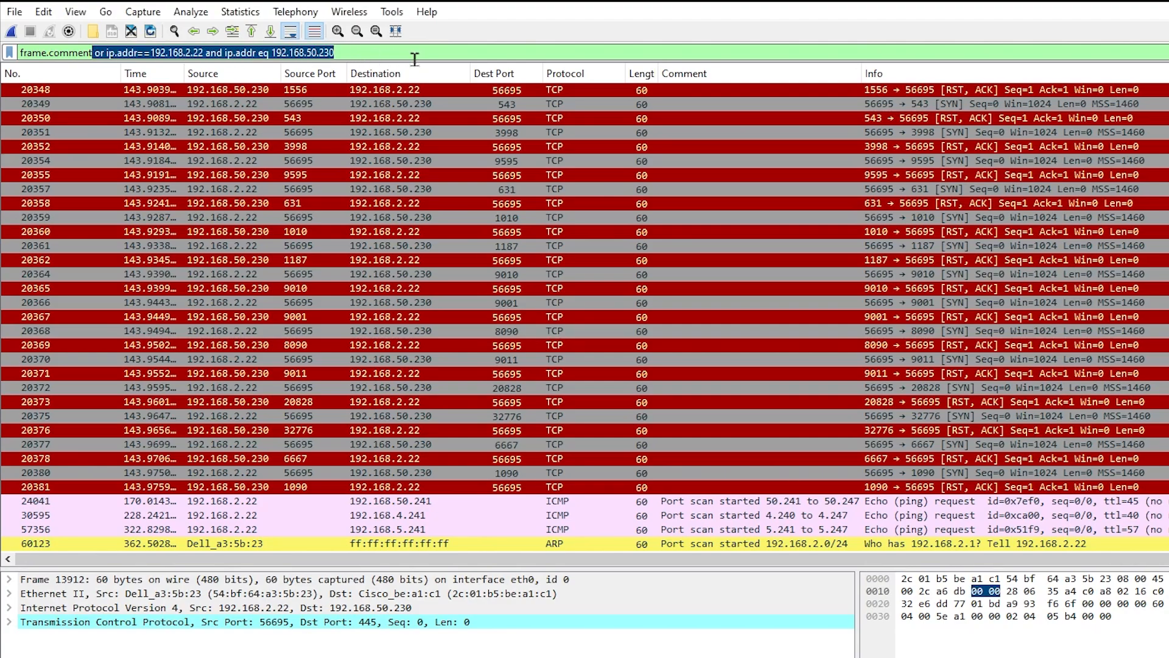
key(BackSpace)
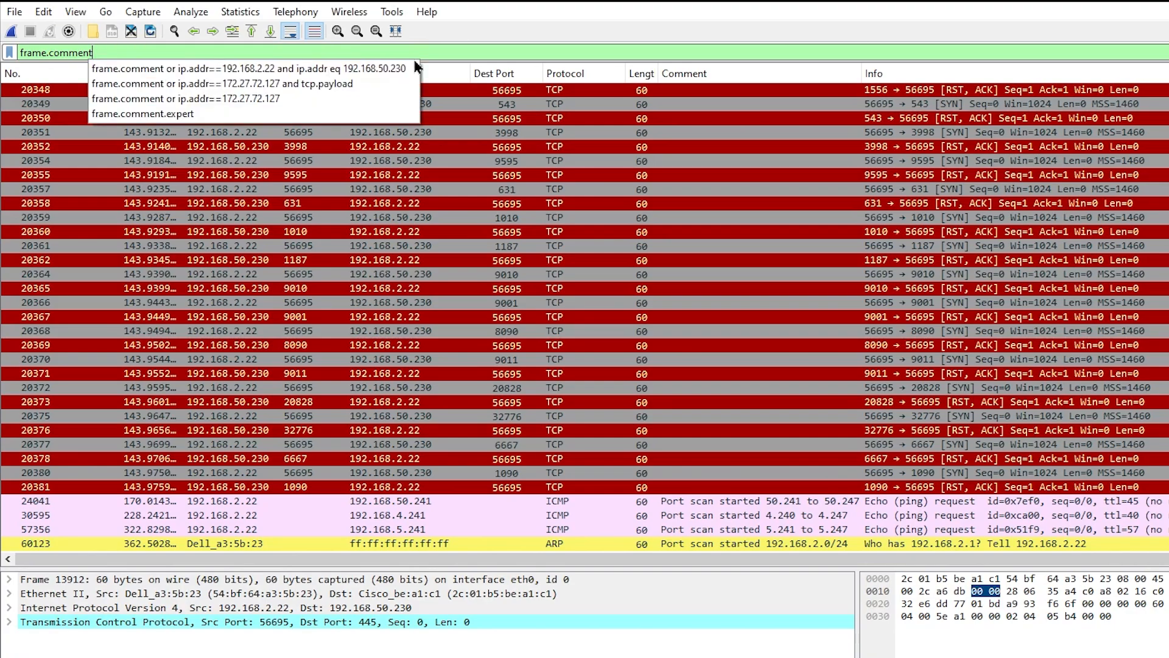
key(Return)
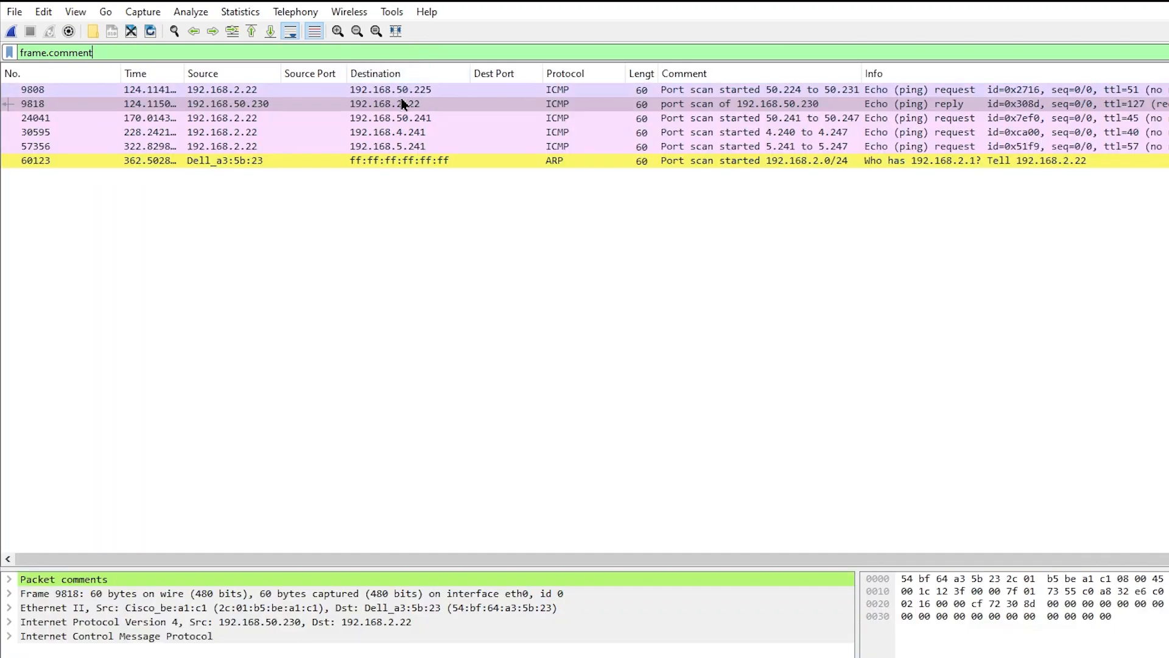
Select the commented ping request to 192.168.50.241 and extend the display filter to frame.comment or ip.addr== 192.168.2.22.
click(450, 120)
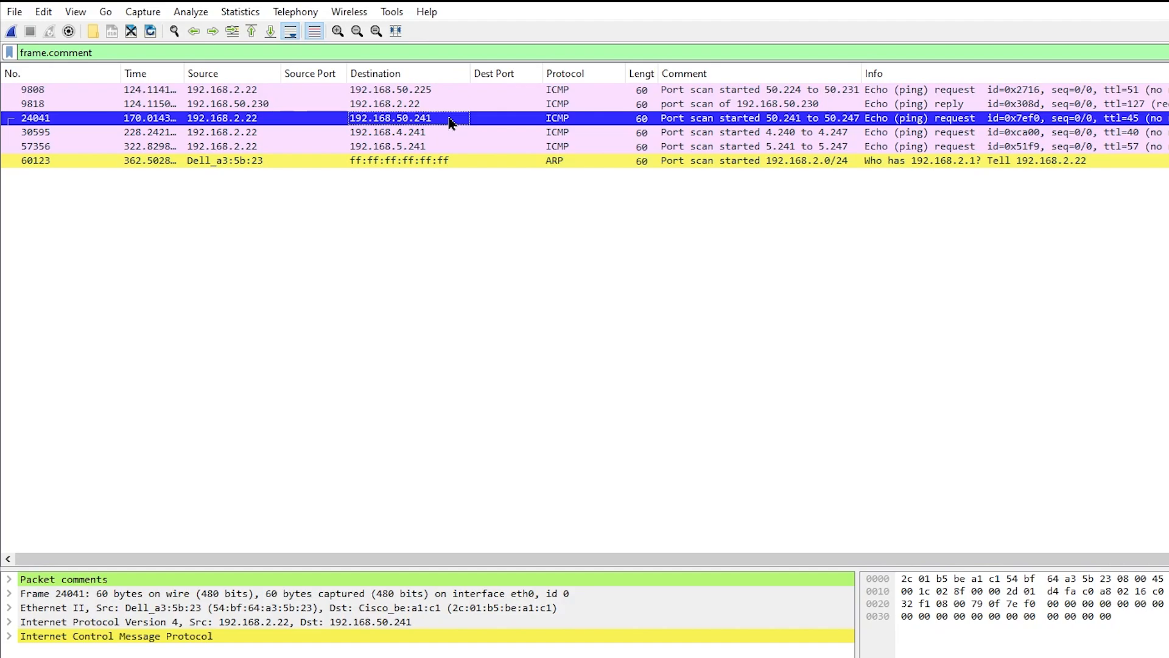
click(140, 49)
text(or ip)
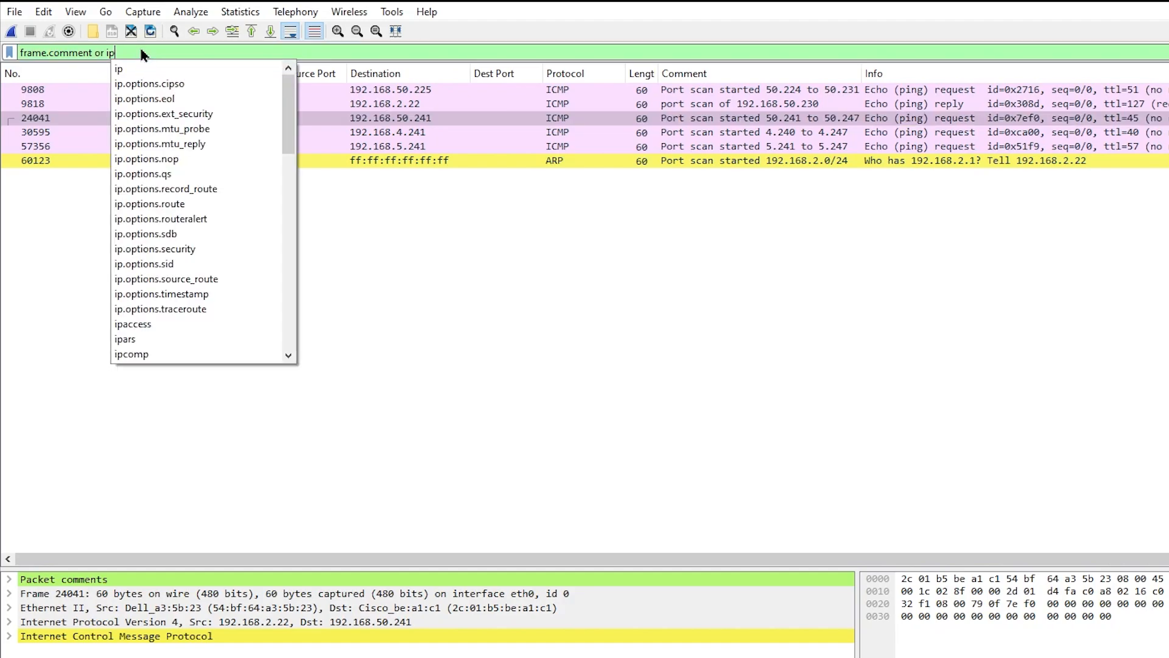
text(.addr== 192.168.2)
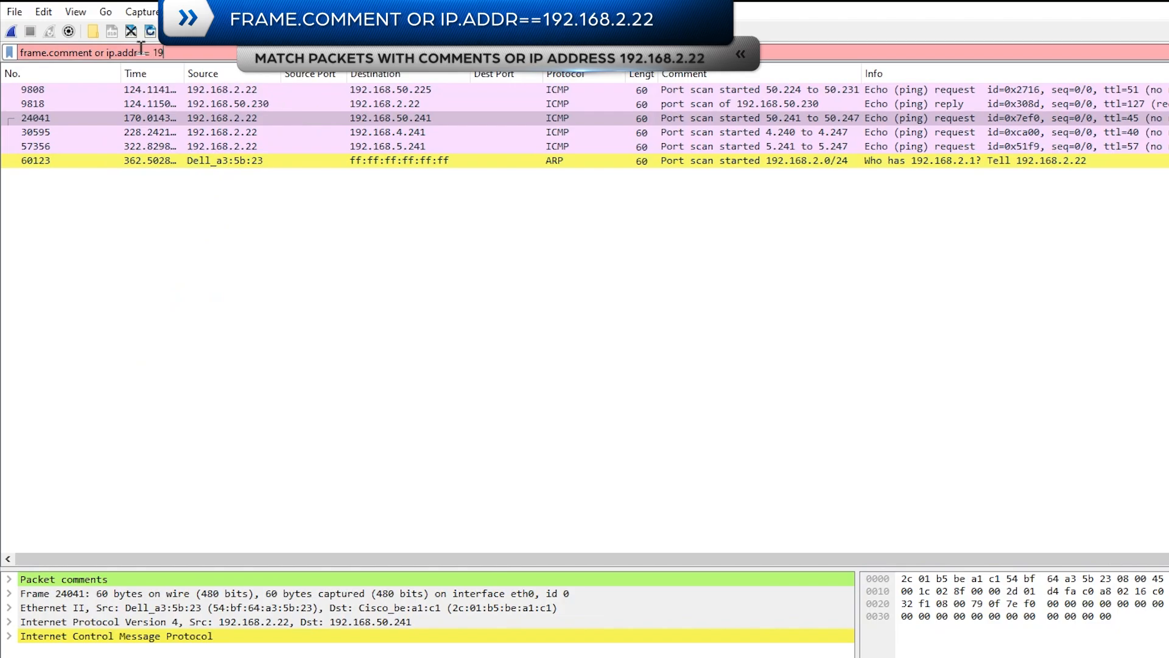
text(.22)
key(Return)
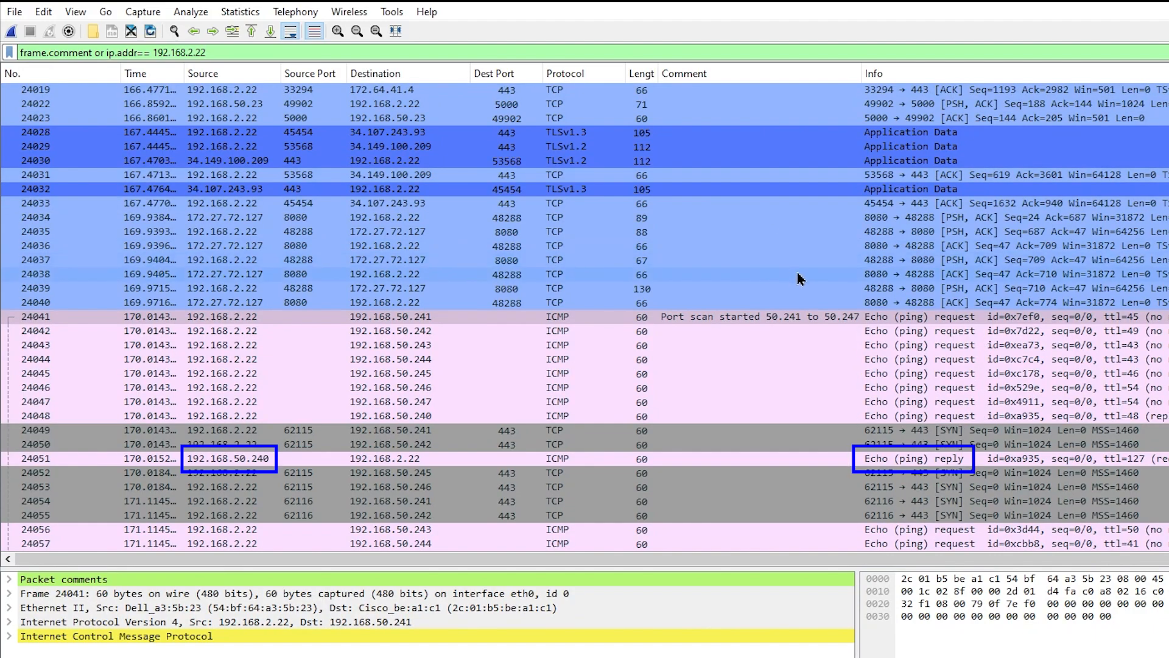
Add the packet comment "scan of 192.168.50.240" to the ping reply from 192.168.50.240.
right_click(710, 458)
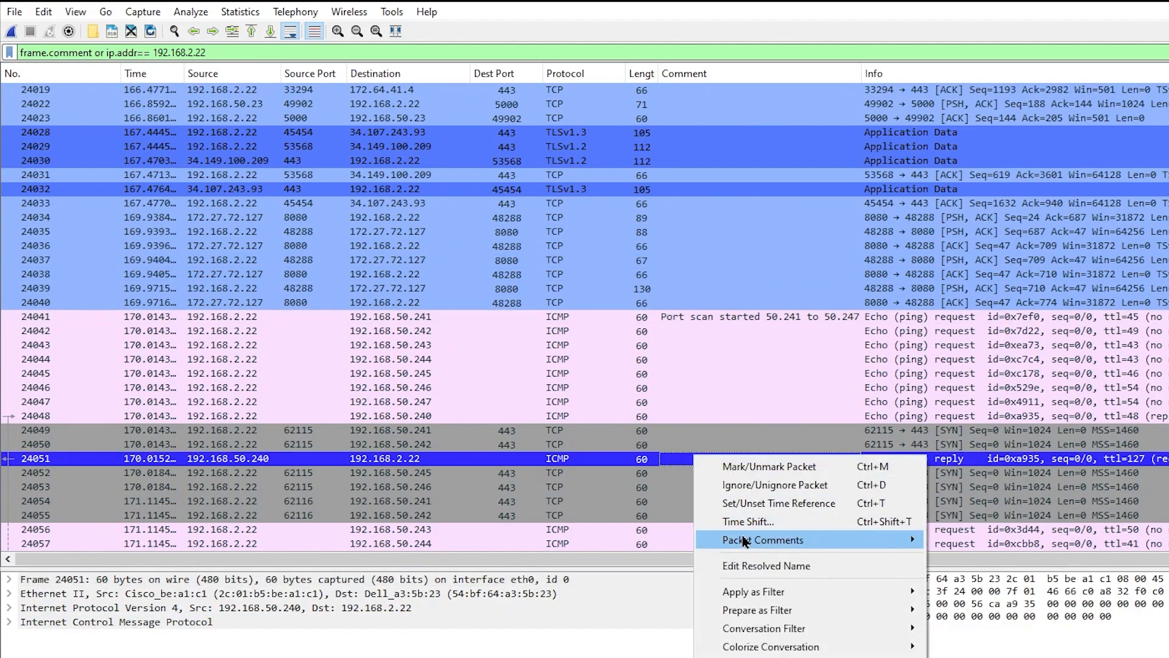
mouse_move(752, 537)
click(959, 535)
text(scan of 192.168.50.240)
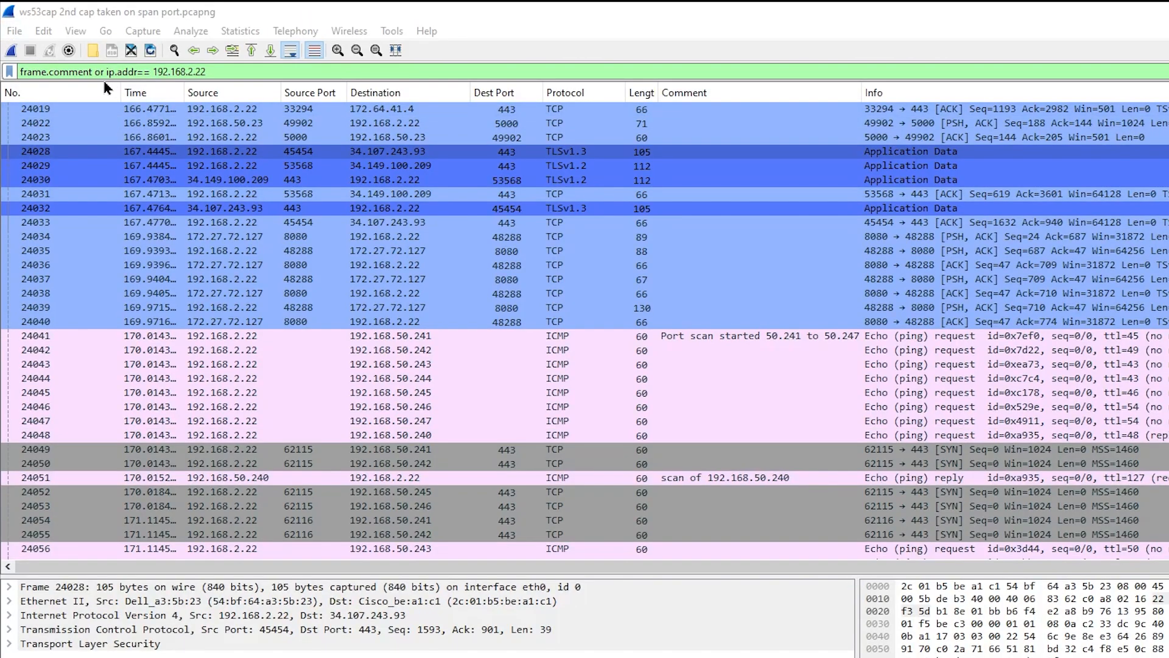
Reduce the display filter to frame.comment to list only the commented packets.
drag(95, 72, 297, 74)
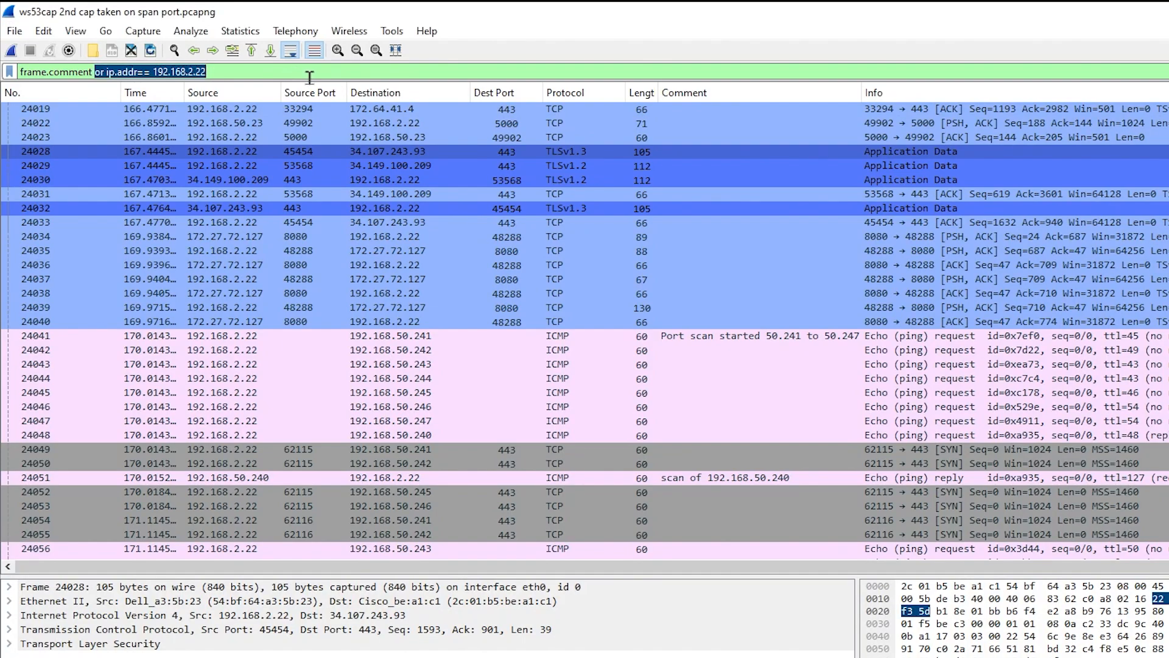
key(BackSpace)
key(Return)
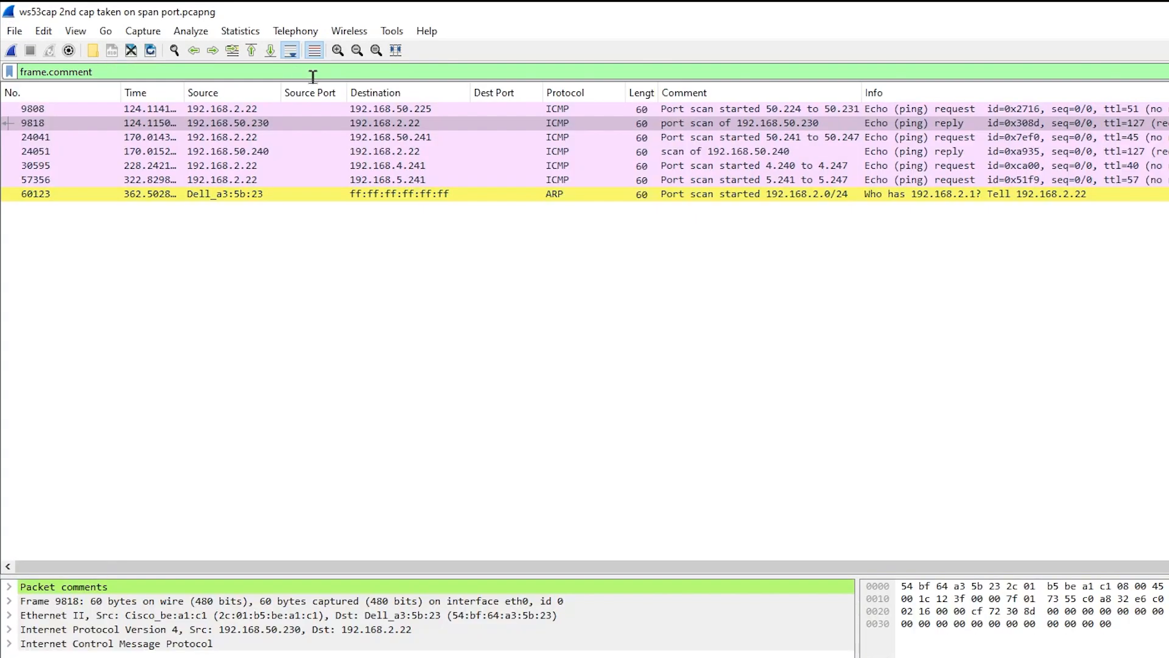